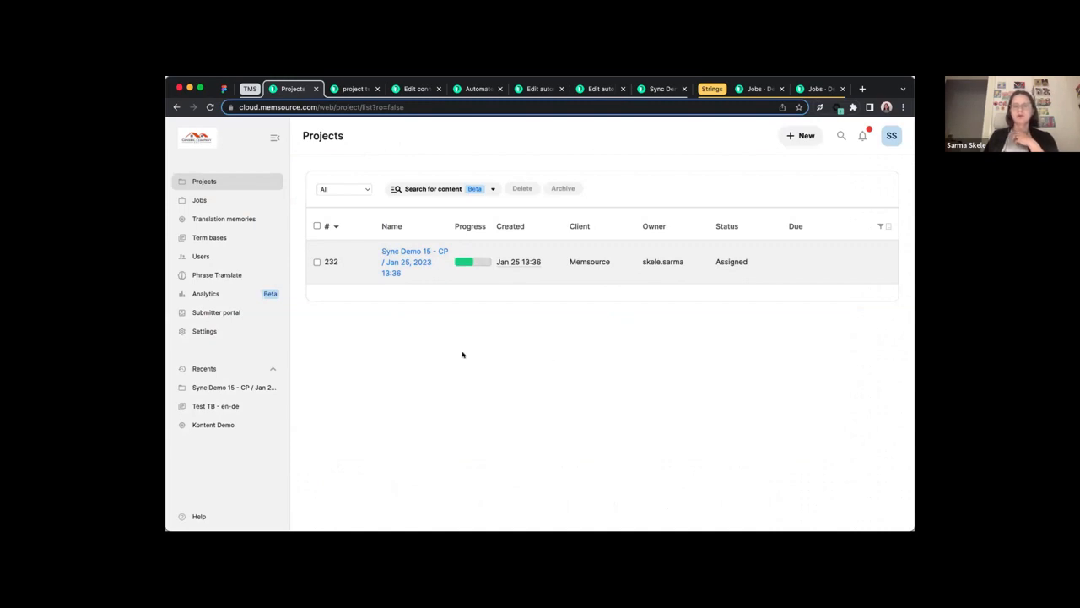
Open the Demo Sync V2 project template and review its names, automated naming rule, client and language settings
{"action": "left_click", "coordinate": [342, 88]}
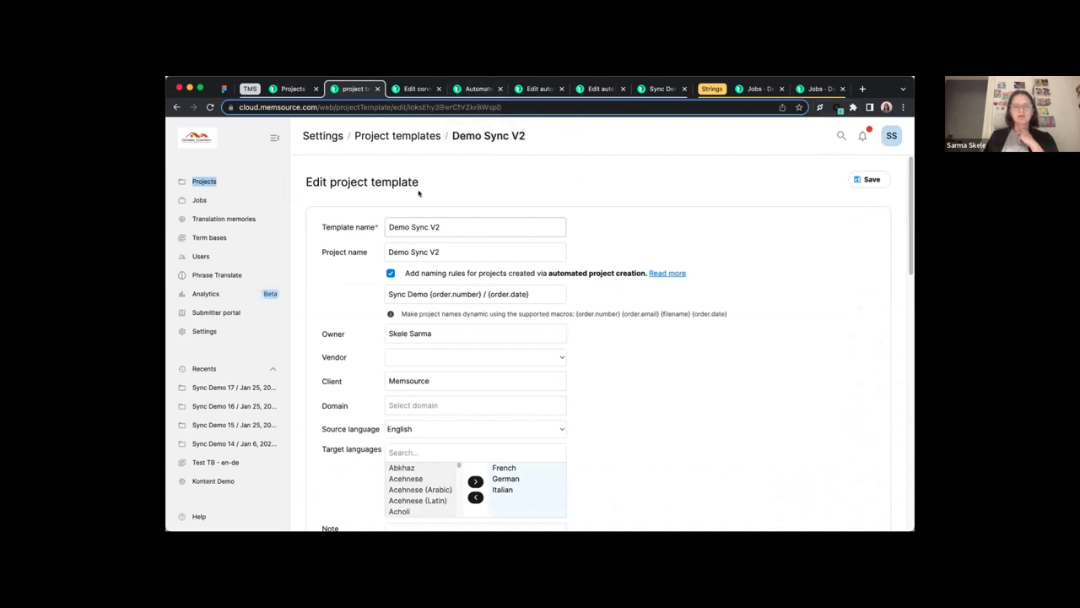
{"action": "scroll", "coordinate": [437, 175], "scroll_direction": "down", "scroll_amount": 1}
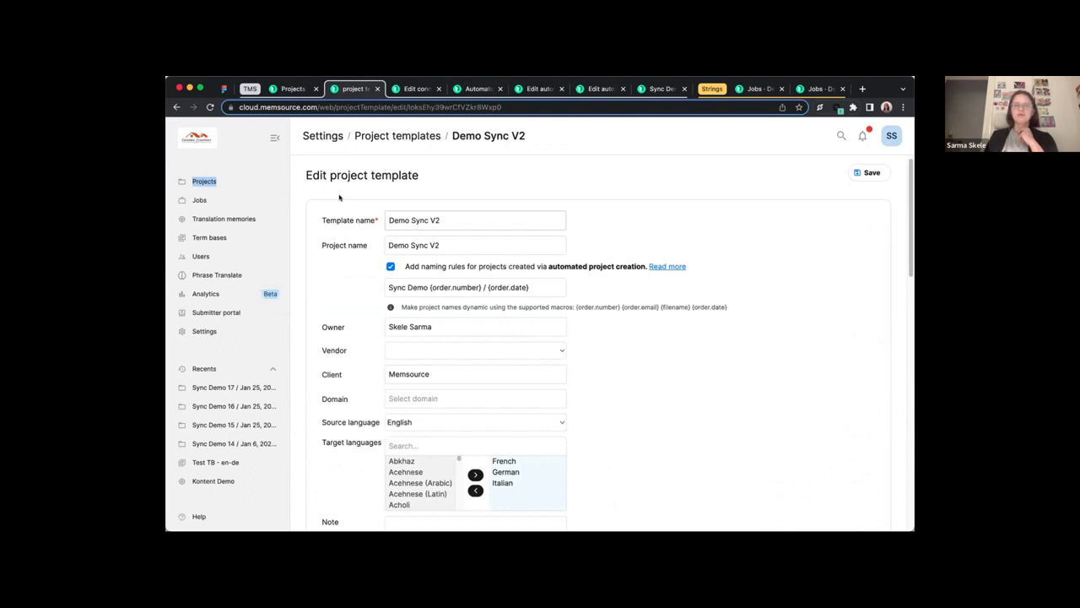
{"action": "scroll", "coordinate": [342, 236], "scroll_direction": "down", "scroll_amount": 1}
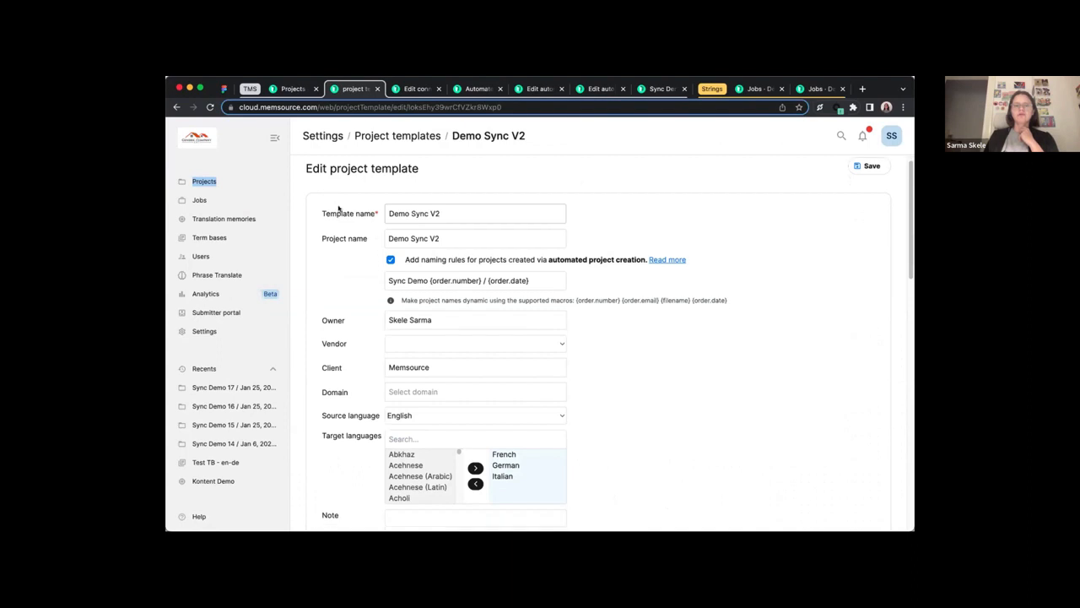
{"action": "scroll", "coordinate": [329, 218], "scroll_direction": "down", "scroll_amount": 1}
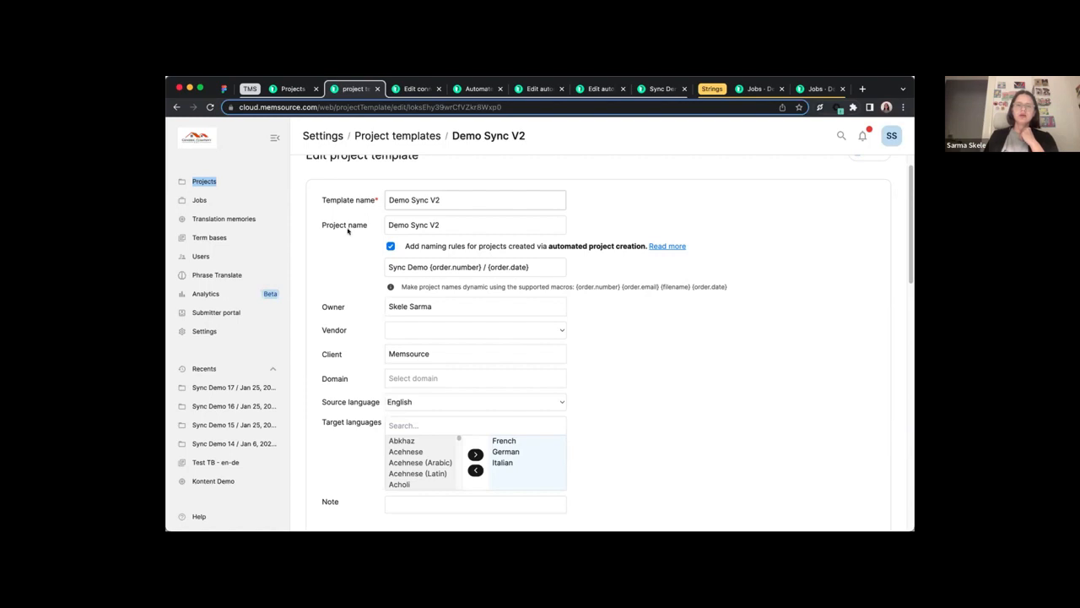
{"action": "left_click", "coordinate": [452, 201]}
{"action": "left_click_drag", "start_coordinate": [440, 200], "coordinate": [389, 200]}
{"action": "left_click", "coordinate": [388, 221]}
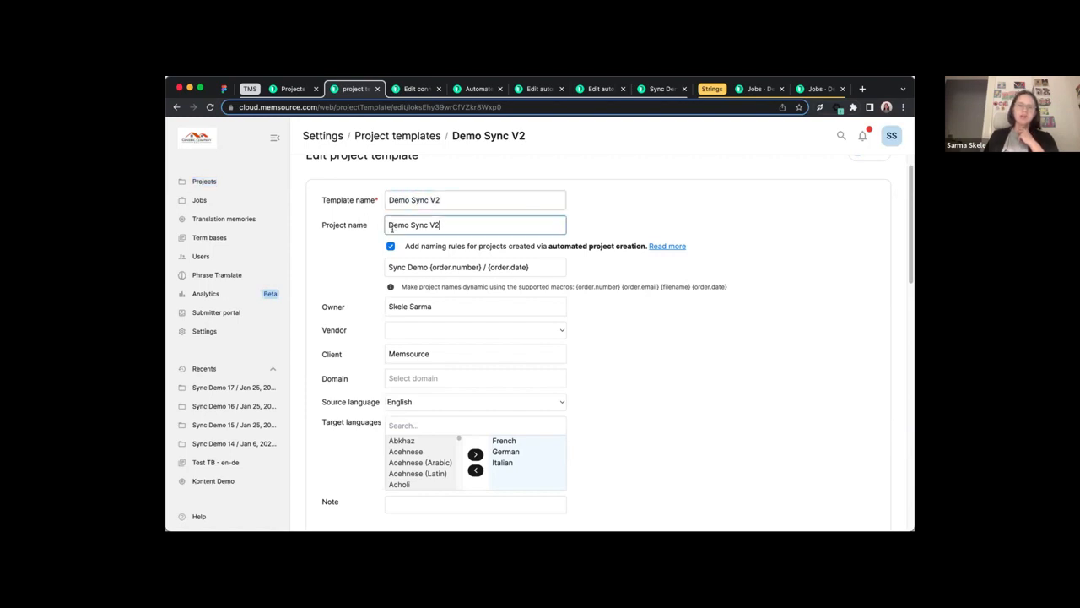
{"action": "scroll", "coordinate": [359, 256], "scroll_direction": "down", "scroll_amount": 2}
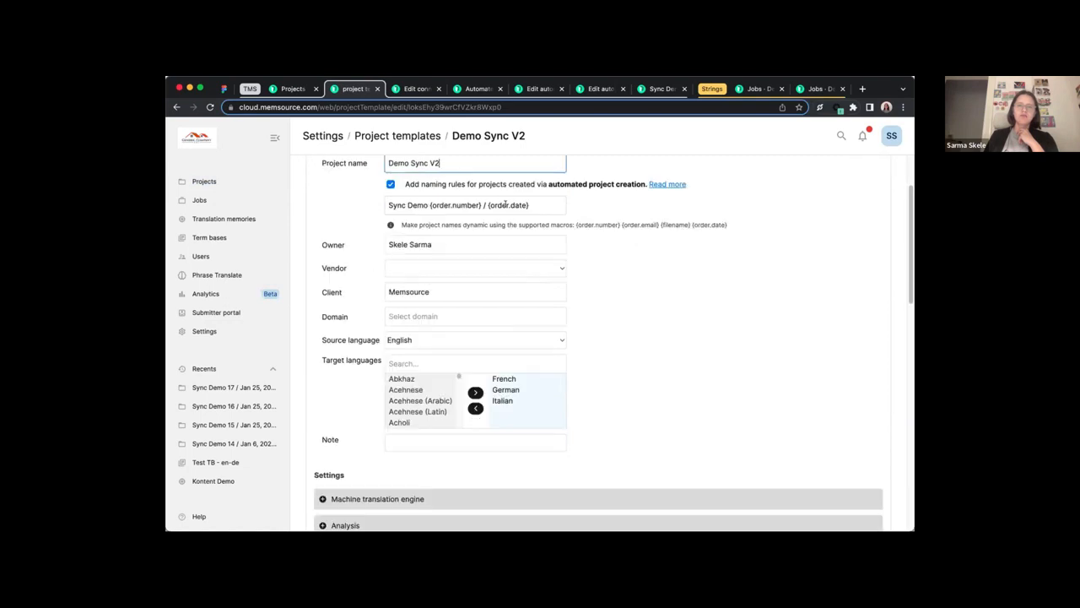
{"action": "left_click_drag", "start_coordinate": [544, 204], "coordinate": [377, 207]}
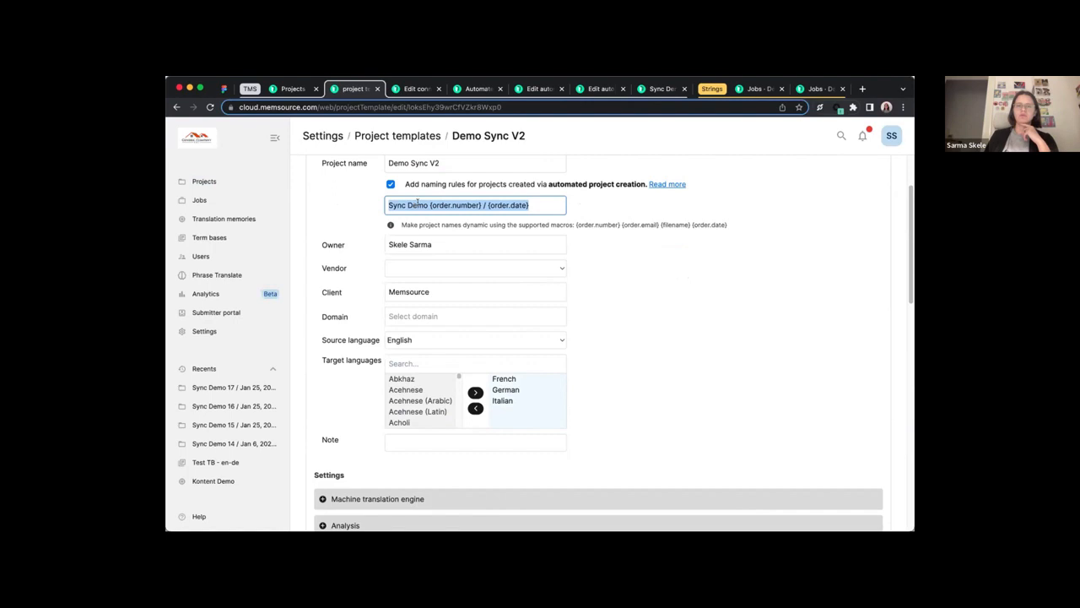
{"action": "left_click", "coordinate": [446, 205]}
{"action": "scroll", "coordinate": [694, 225], "scroll_direction": "down", "scroll_amount": 3}
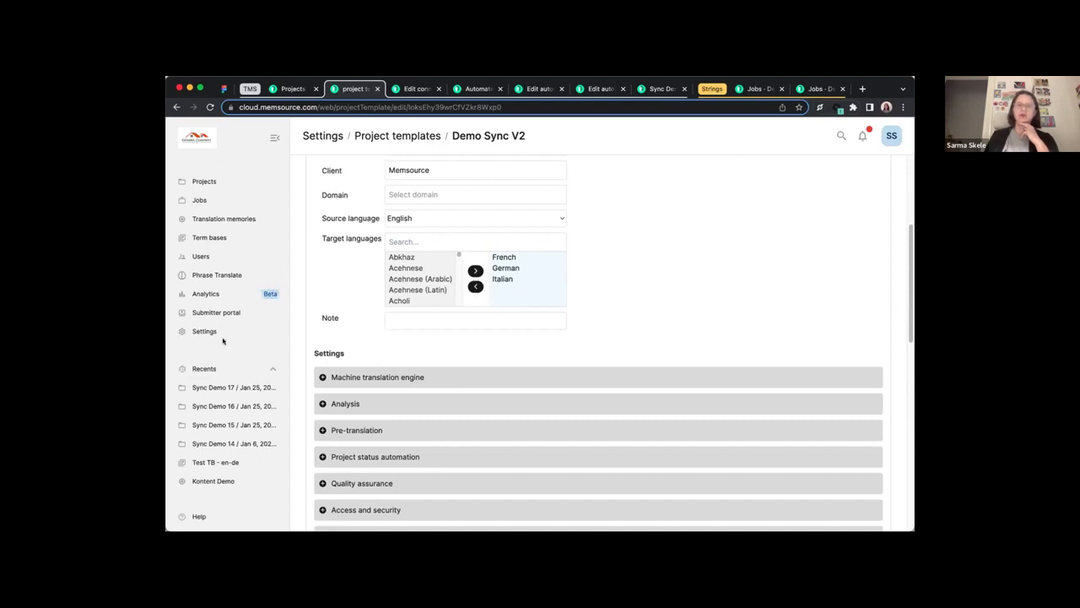
Expand the template's machine translation engine and analysis settings to examine their options
{"action": "scroll", "coordinate": [371, 330], "scroll_direction": "down", "scroll_amount": 3}
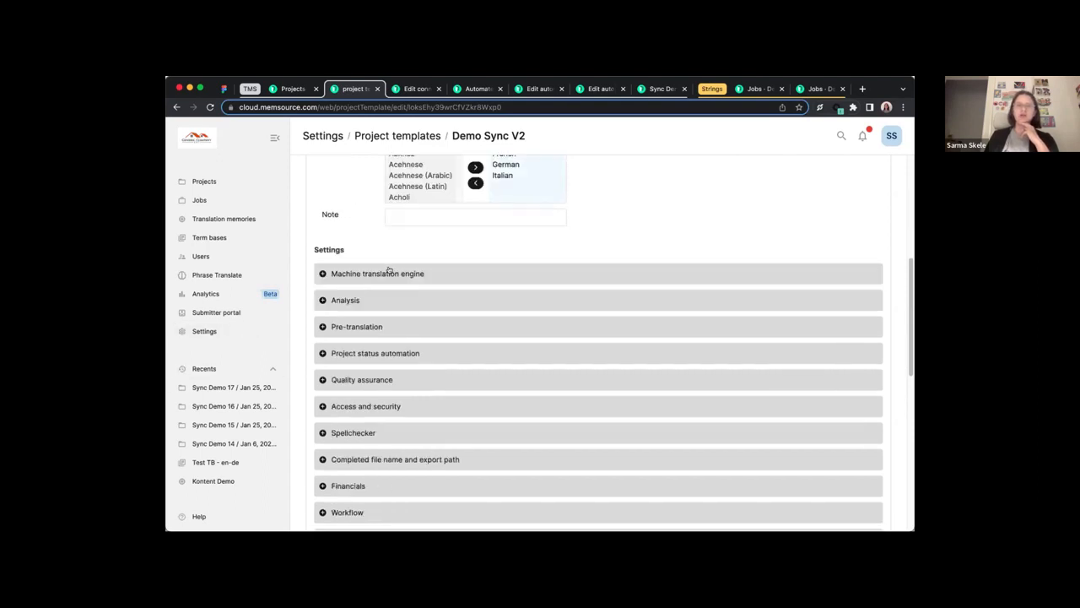
{"action": "left_click", "coordinate": [391, 272]}
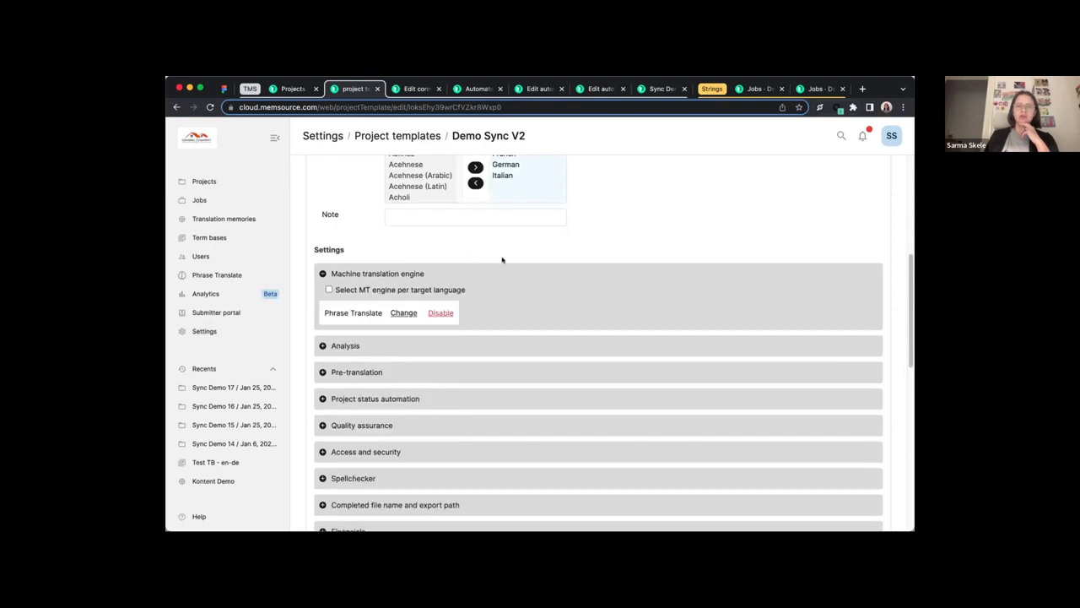
{"action": "scroll", "coordinate": [501, 258], "scroll_direction": "down", "scroll_amount": 1}
{"action": "scroll", "coordinate": [501, 260], "scroll_direction": "down", "scroll_amount": 1}
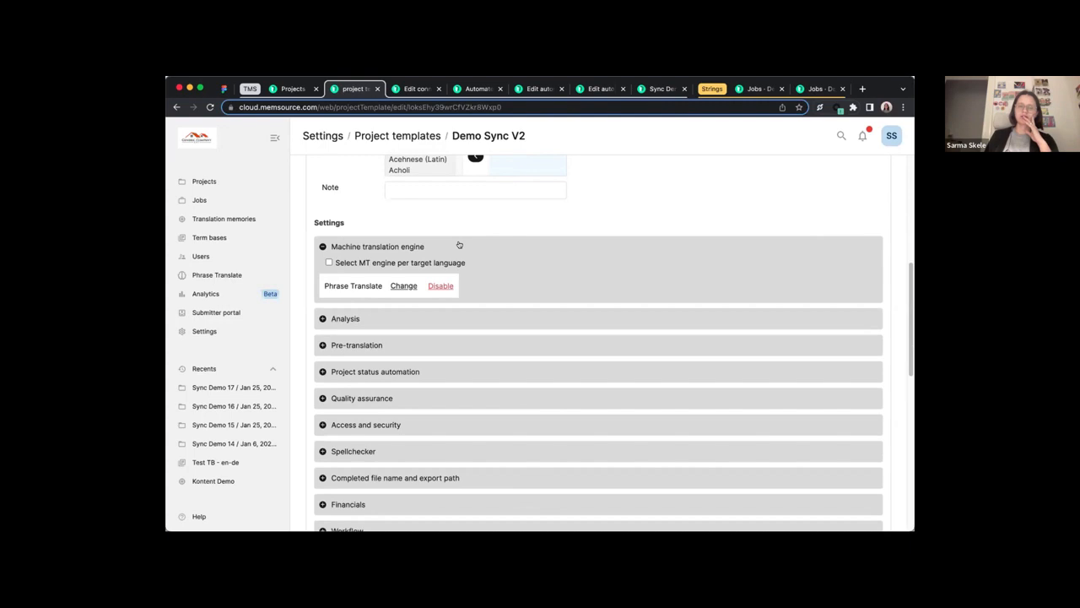
{"action": "left_click", "coordinate": [347, 318]}
{"action": "scroll", "coordinate": [523, 293], "scroll_direction": "down", "scroll_amount": 1}
{"action": "scroll", "coordinate": [523, 294], "scroll_direction": "down", "scroll_amount": 5}
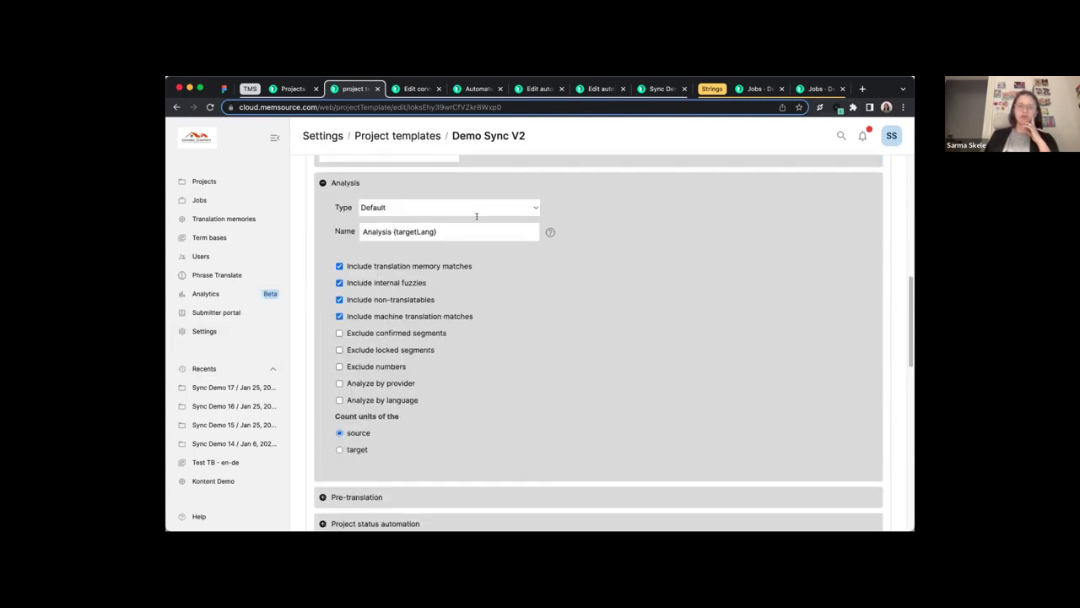
{"action": "scroll", "coordinate": [402, 369], "scroll_direction": "down", "scroll_amount": 4}
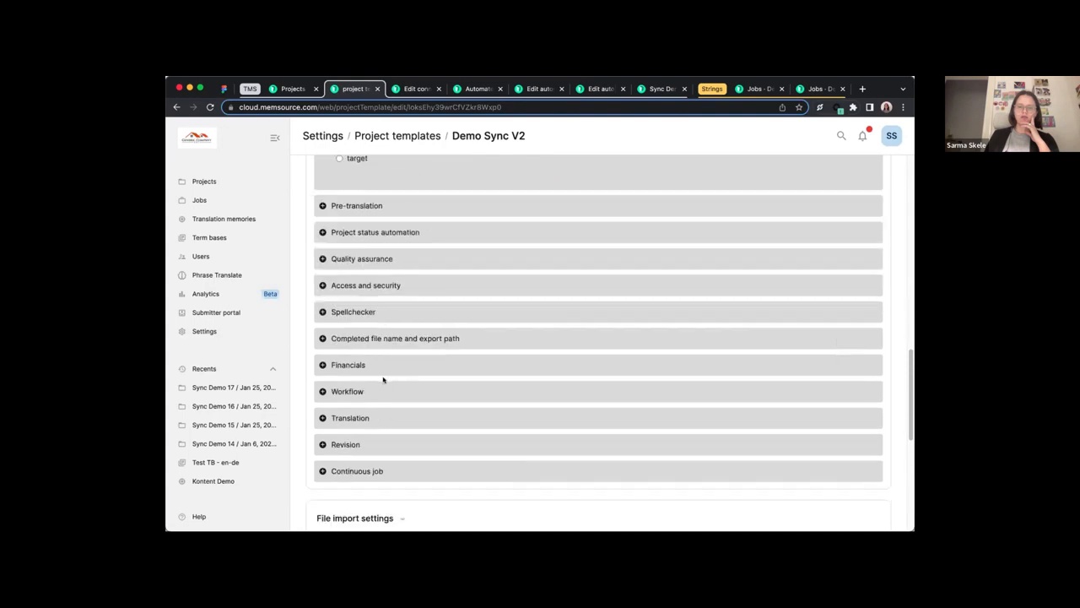
Examine the template's pre-translation and project status automation settings, collapsing each section after viewing it
{"action": "left_click", "coordinate": [373, 205]}
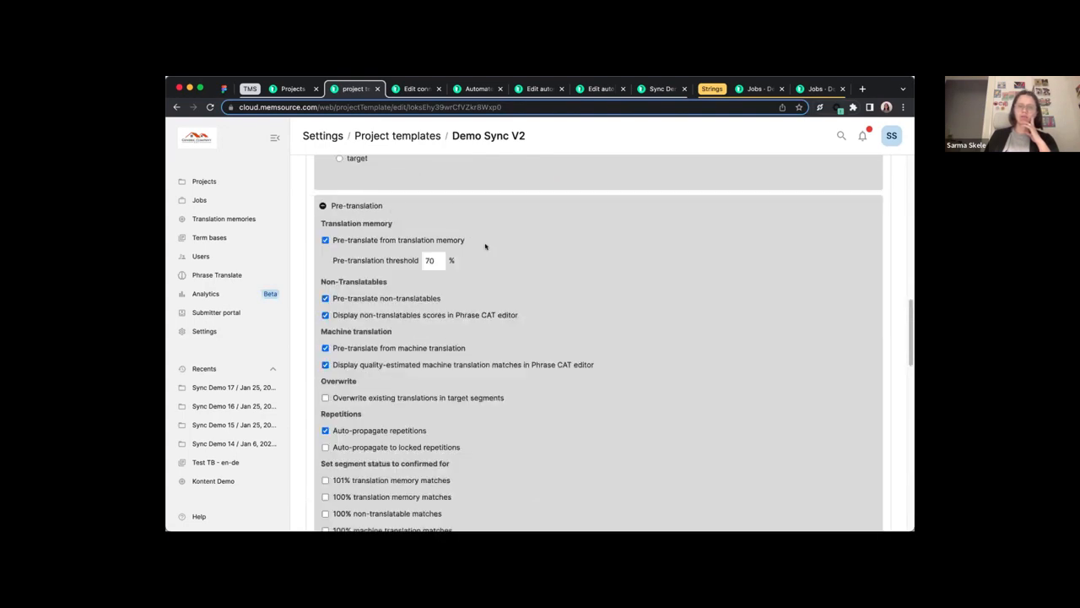
{"action": "scroll", "coordinate": [408, 212], "scroll_direction": "down", "scroll_amount": 1}
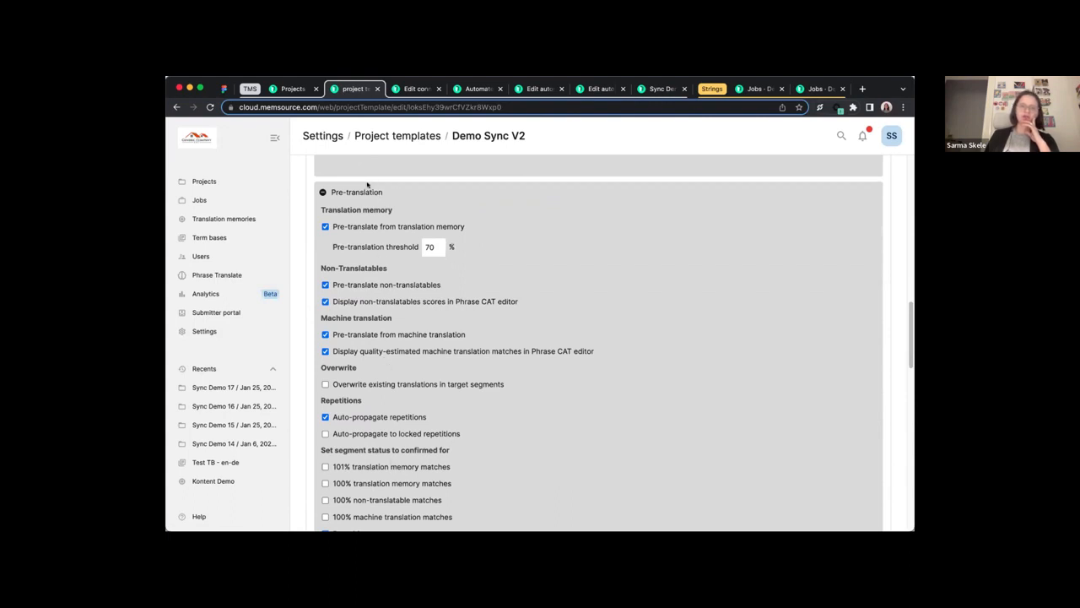
{"action": "left_click", "coordinate": [366, 193]}
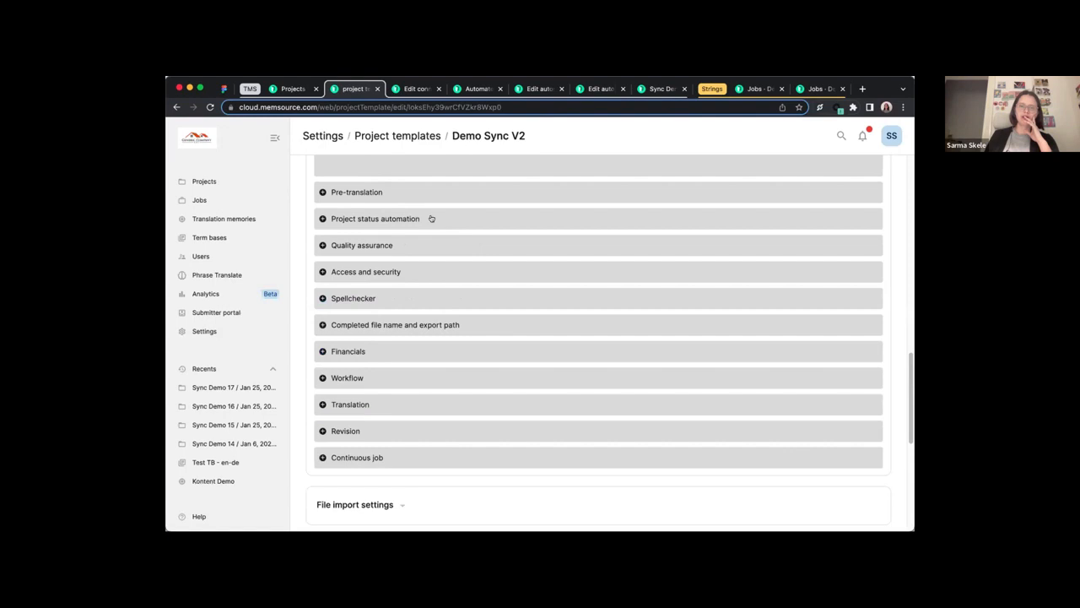
{"action": "left_click", "coordinate": [434, 220]}
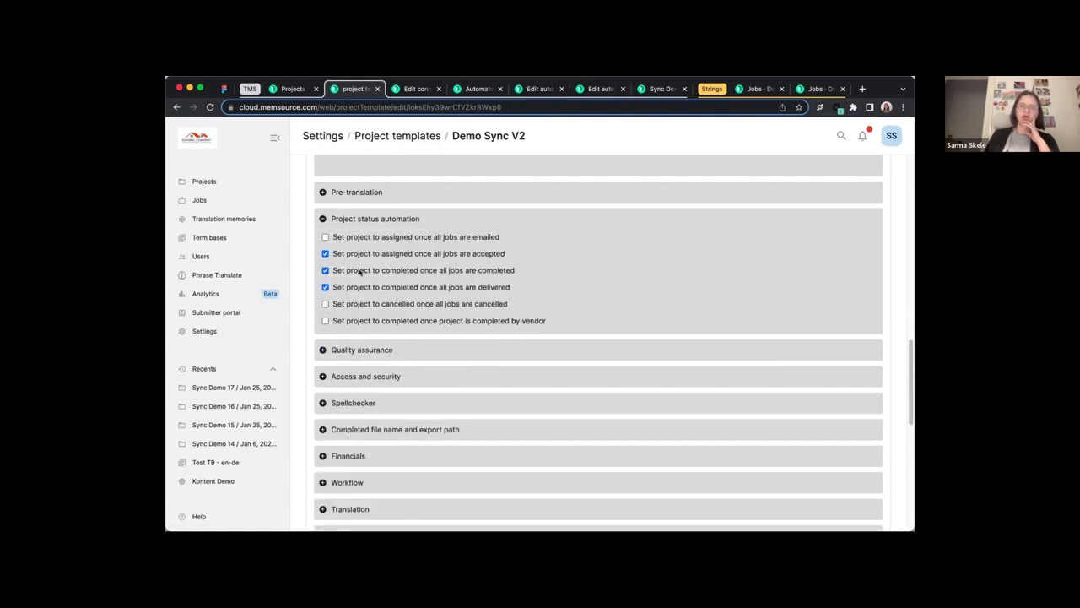
{"action": "left_click", "coordinate": [390, 219]}
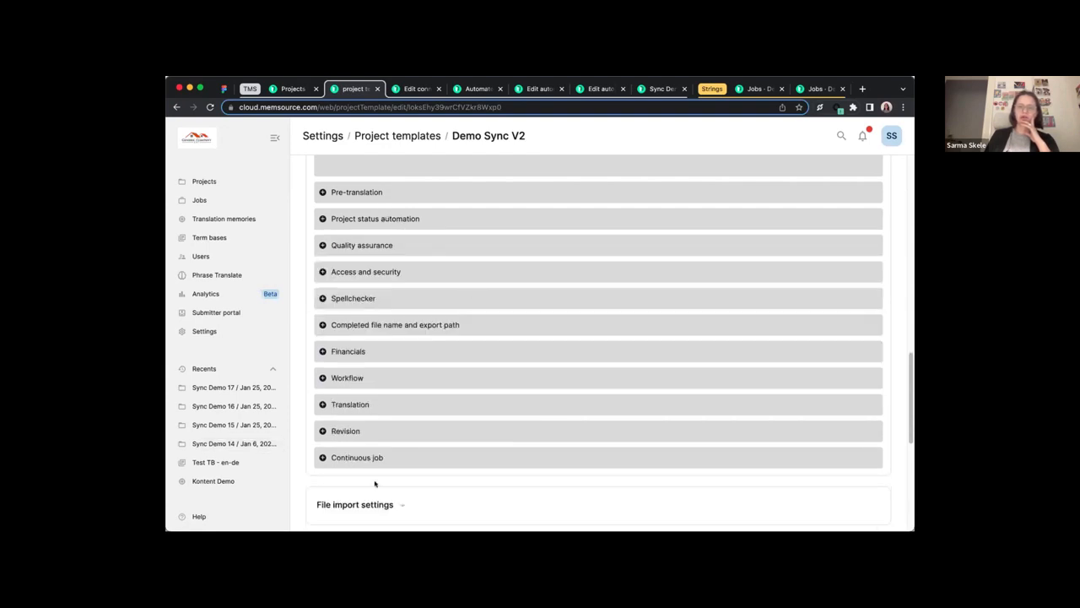
{"action": "scroll", "coordinate": [447, 329], "scroll_direction": "up", "scroll_amount": 3}
{"action": "scroll", "coordinate": [447, 331], "scroll_direction": "up", "scroll_amount": 5}
{"action": "scroll", "coordinate": [369, 421], "scroll_direction": "down", "scroll_amount": 10}
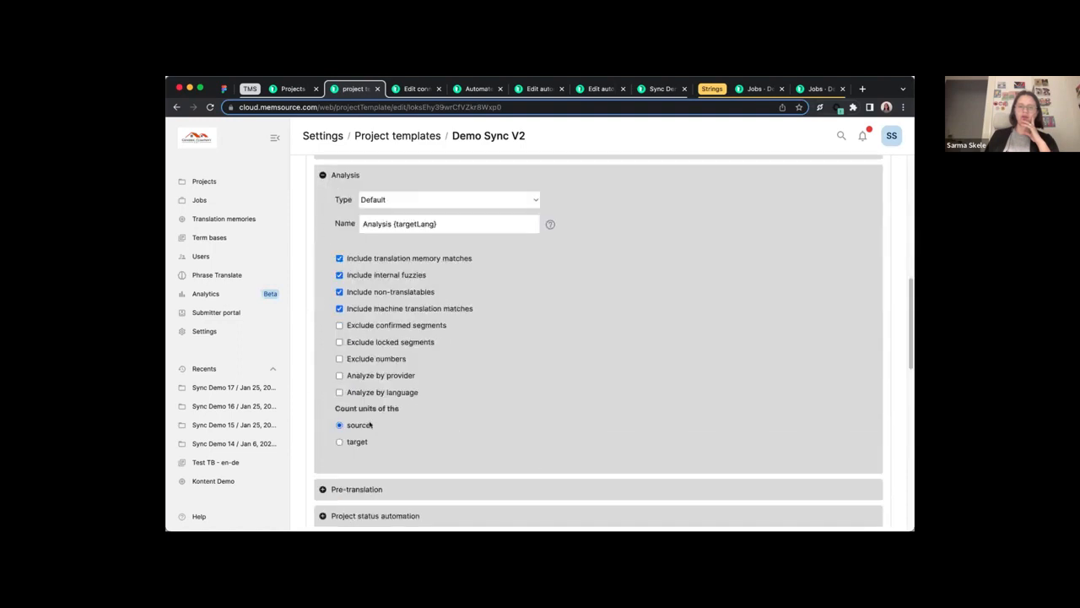
{"action": "scroll", "coordinate": [367, 413], "scroll_direction": "up", "scroll_amount": 3}
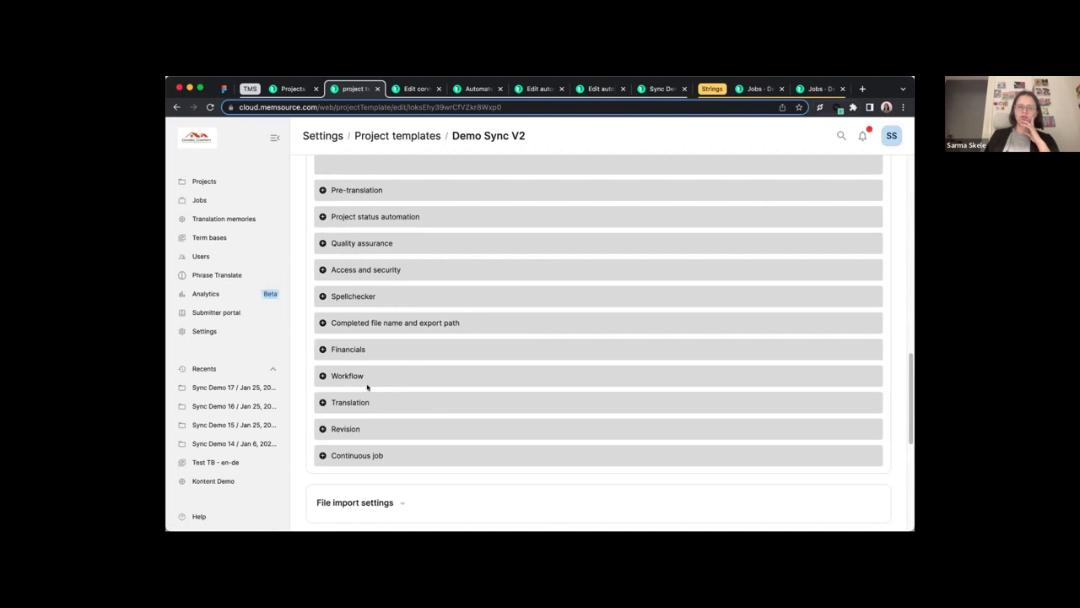
{"action": "scroll", "coordinate": [446, 279], "scroll_direction": "up", "scroll_amount": 10}
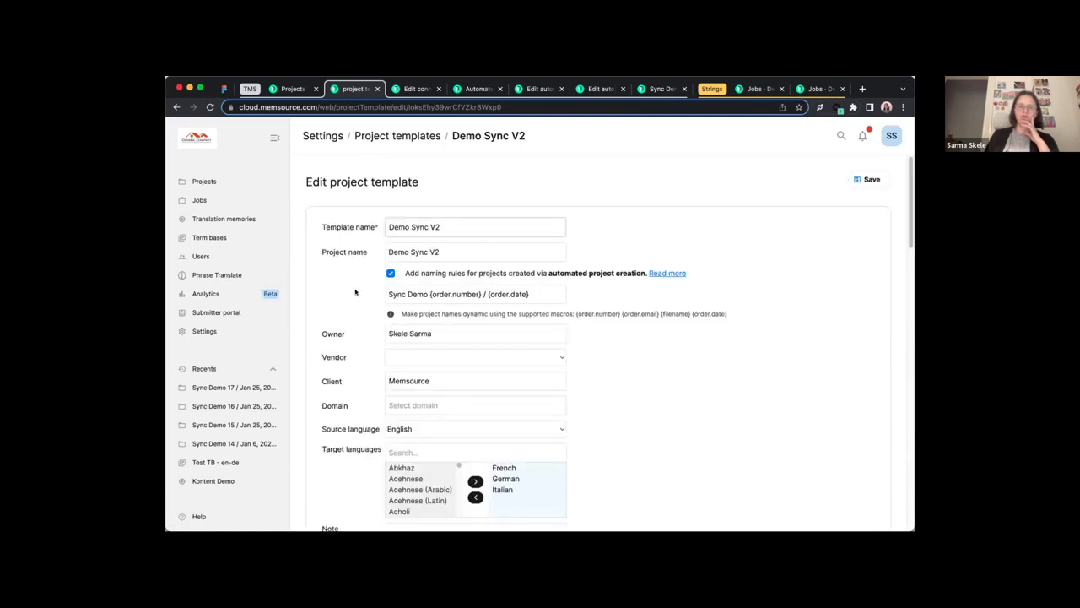
Review the Demo Webinar Phrase Strings connector's name, export modes and access token setting, and save the connector
{"action": "left_click", "coordinate": [407, 91]}
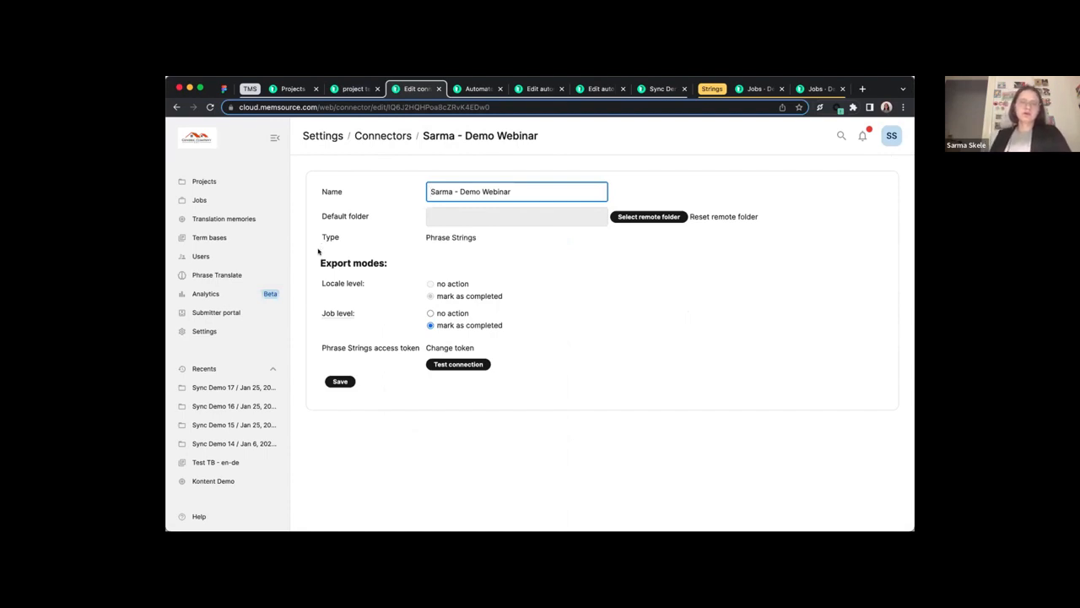
{"action": "left_click_drag", "start_coordinate": [543, 191], "coordinate": [417, 184]}
{"action": "left_click", "coordinate": [381, 229]}
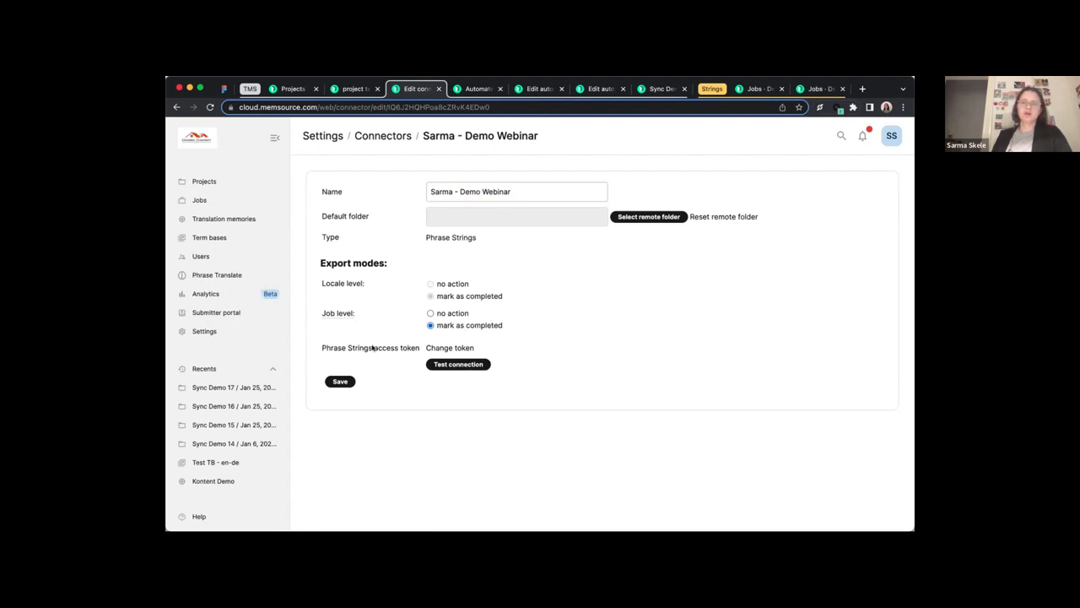
{"action": "left_click", "coordinate": [346, 381]}
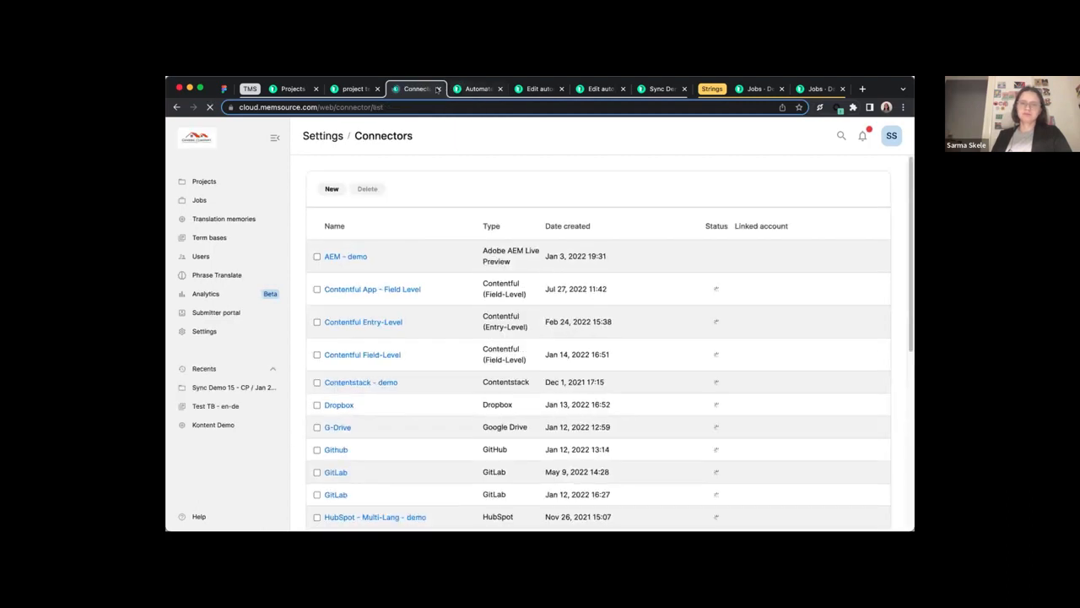
Close the connectors page, check the automated project creation list, and view the Demo Webinar no-CP automation's monitoring settings
{"action": "left_click", "coordinate": [438, 88]}
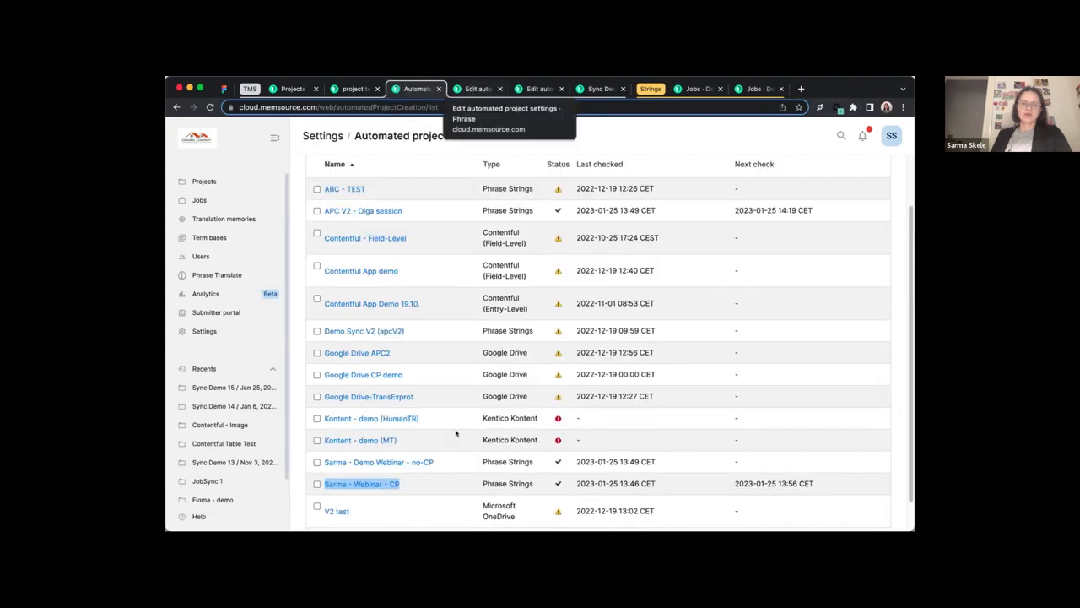
{"action": "scroll", "coordinate": [455, 433], "scroll_direction": "down", "scroll_amount": 2}
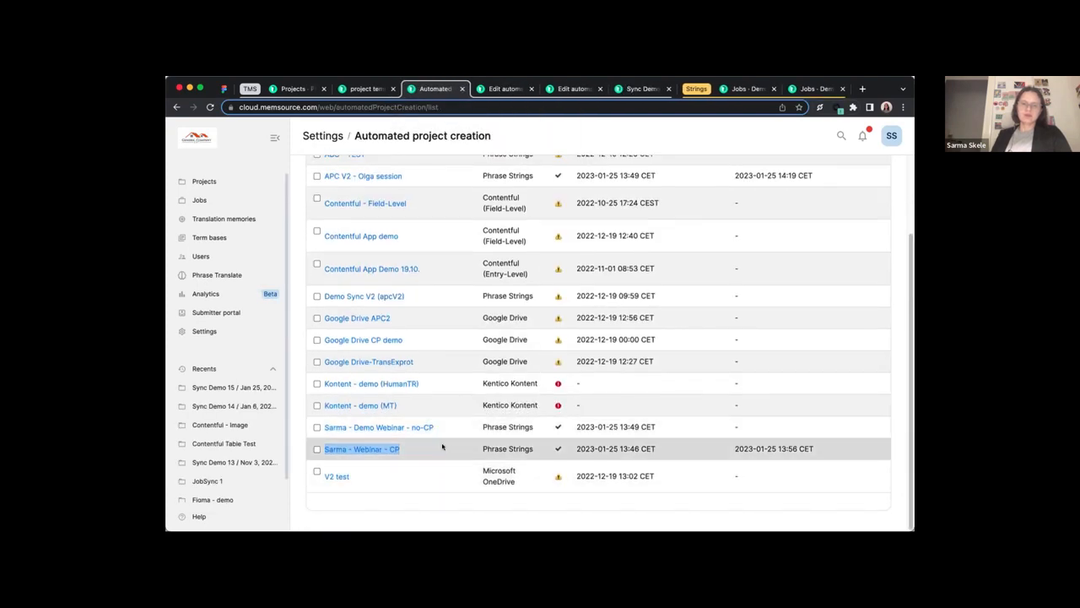
{"action": "left_click", "coordinate": [504, 91]}
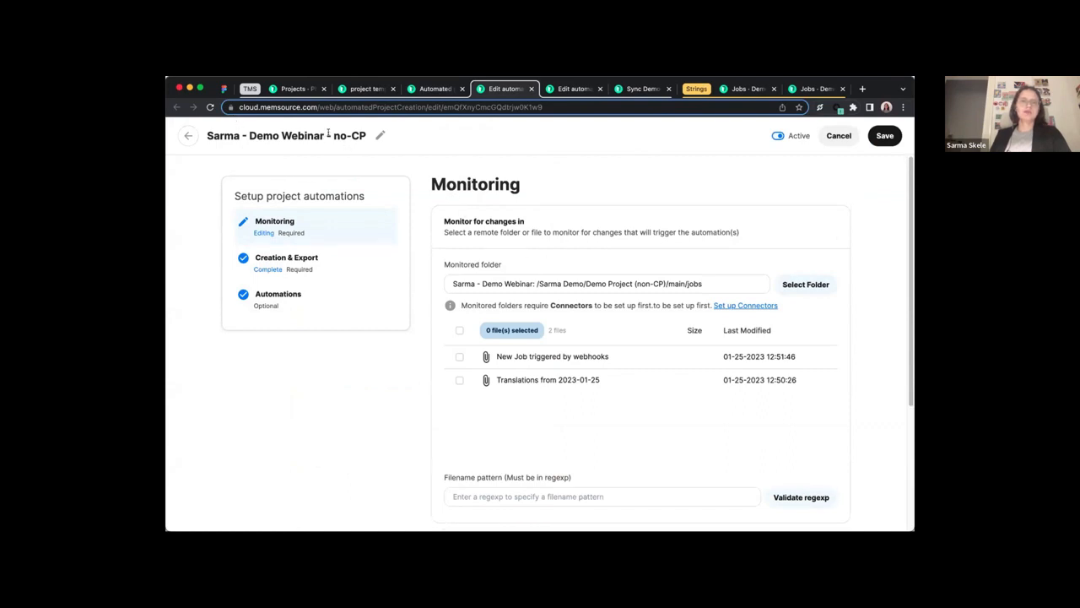
{"action": "left_click_drag", "start_coordinate": [333, 137], "coordinate": [363, 137]}
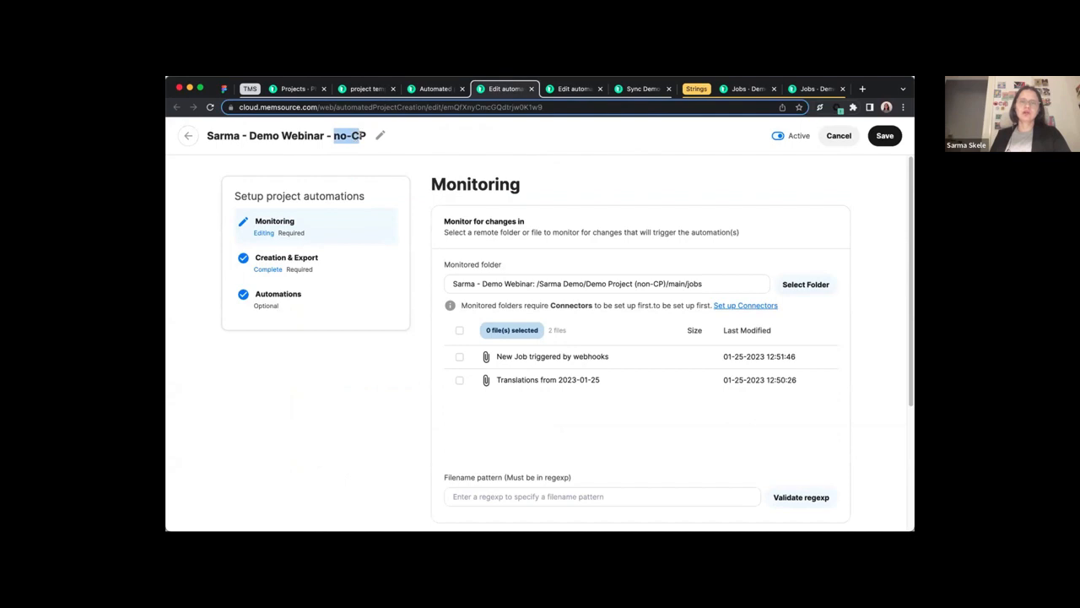
{"action": "left_click", "coordinate": [464, 189]}
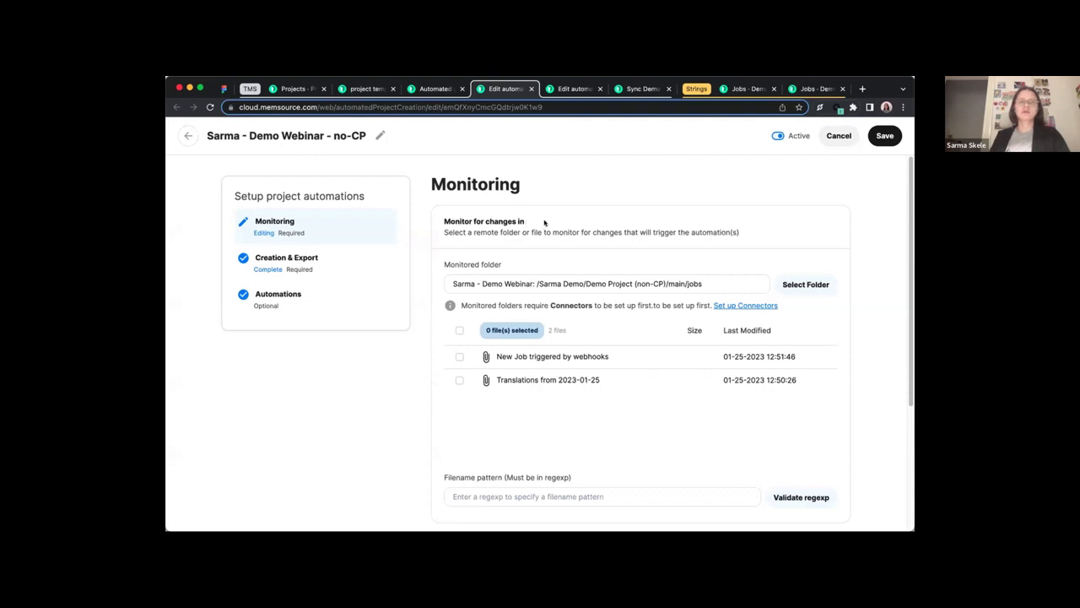
Start choosing the automation's monitored folder and pick the Demo Webinar Phrase connector as its source
{"action": "scroll", "coordinate": [678, 214], "scroll_direction": "down", "scroll_amount": 1}
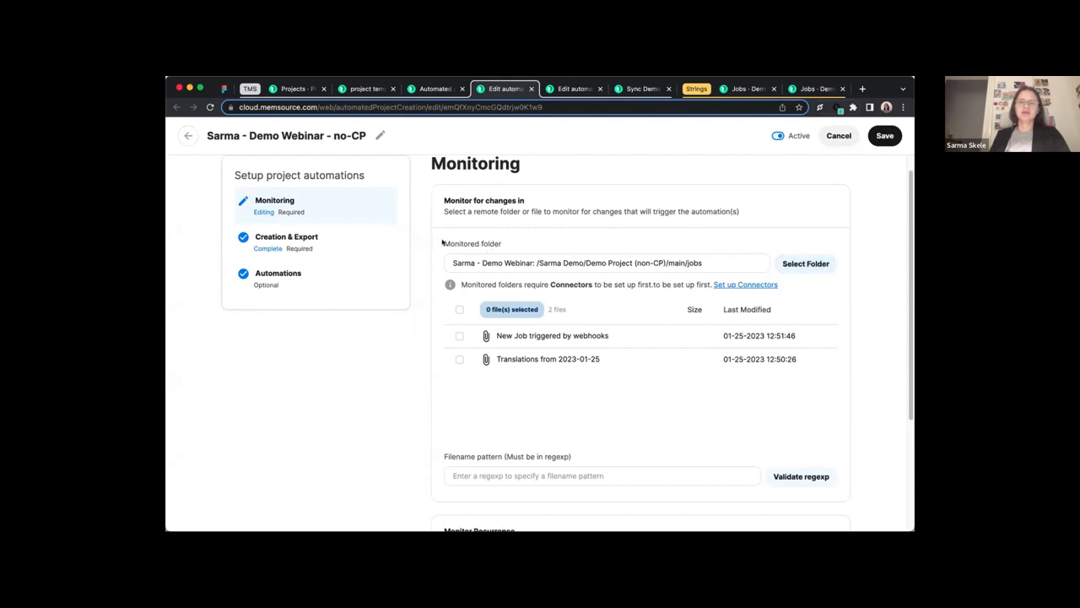
{"action": "triple_click", "coordinate": [503, 241]}
{"action": "left_click", "coordinate": [814, 262]}
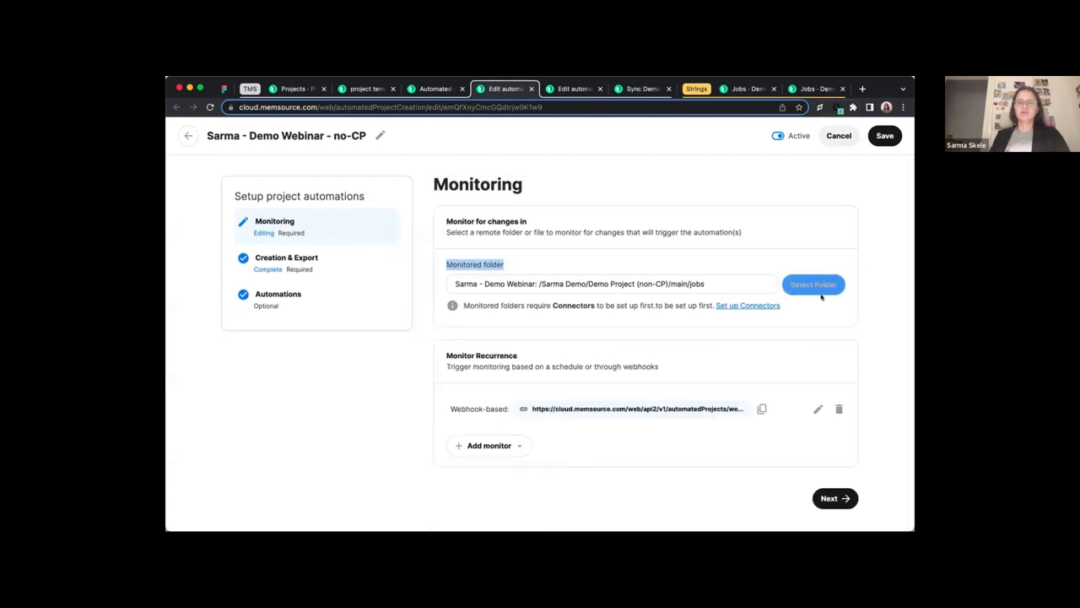
{"action": "left_click", "coordinate": [819, 291]}
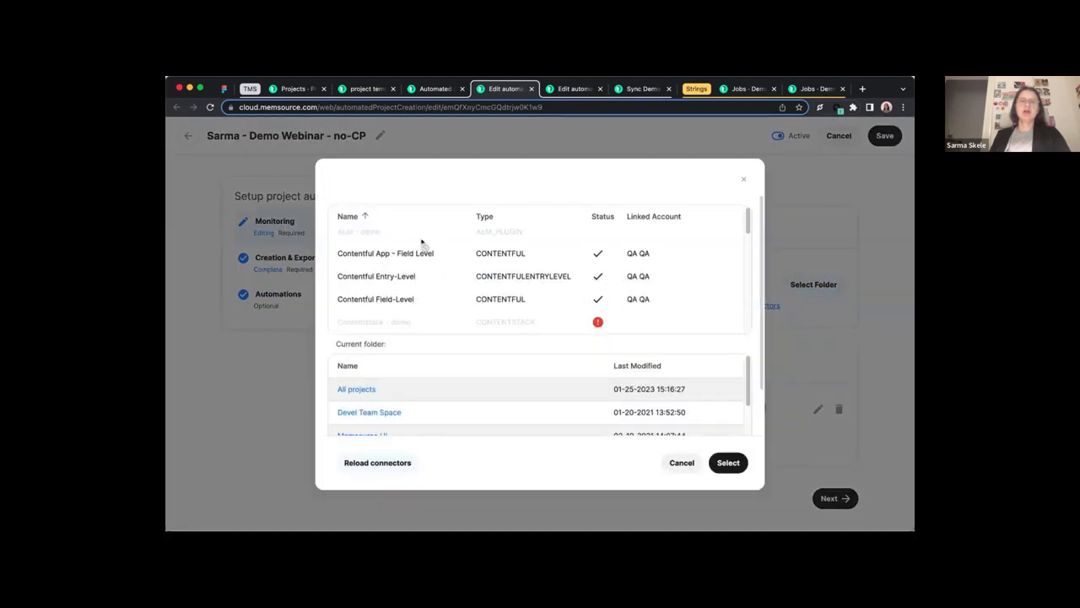
{"action": "scroll", "coordinate": [422, 242], "scroll_direction": "down", "scroll_amount": 5}
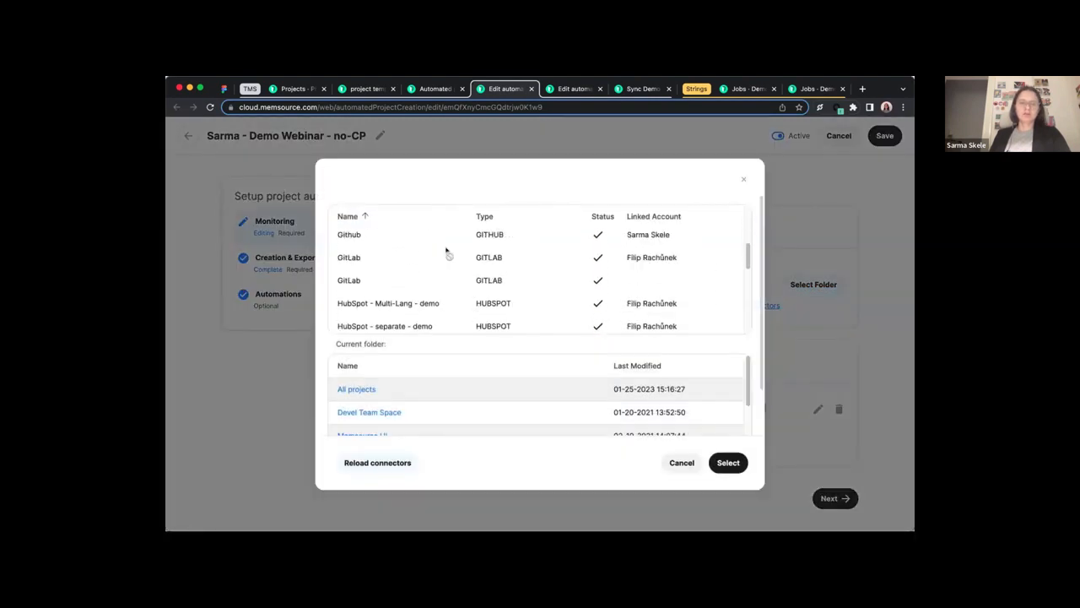
{"action": "scroll", "coordinate": [448, 252], "scroll_direction": "down", "scroll_amount": 5}
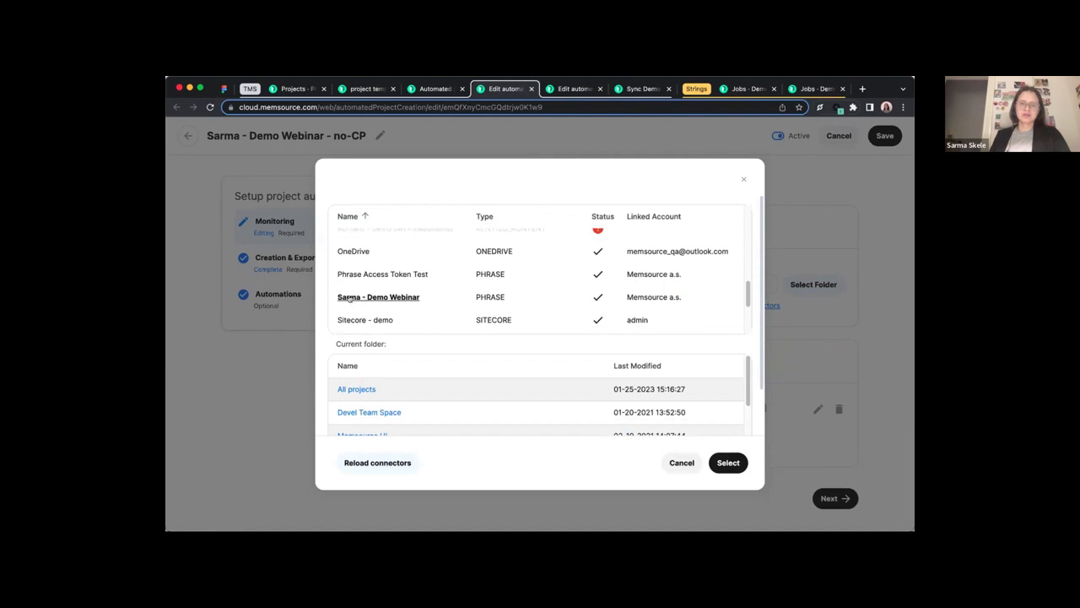
{"action": "left_click", "coordinate": [406, 296]}
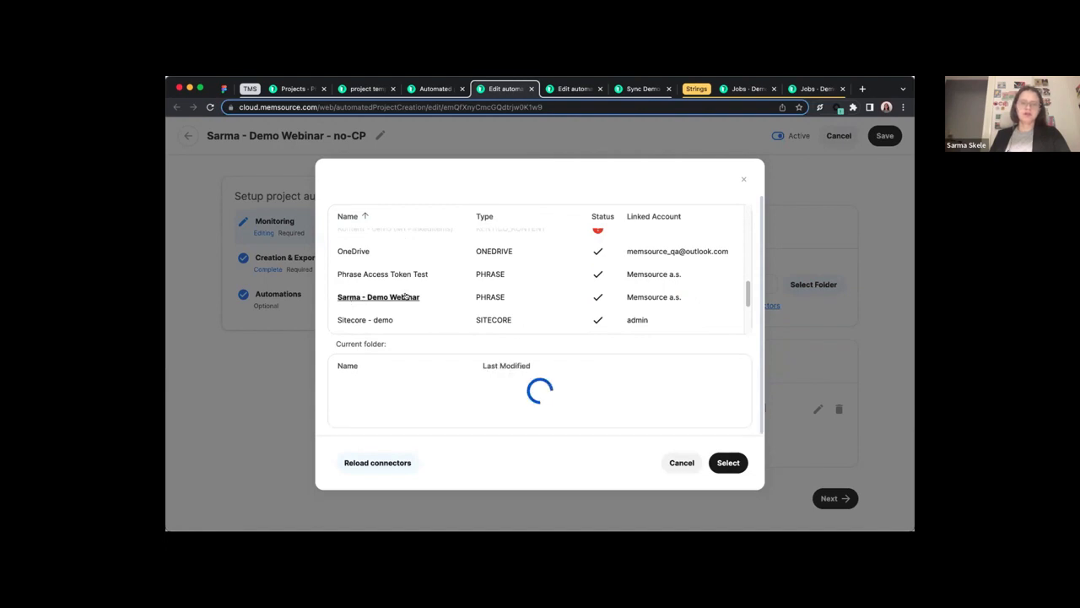
Find the presenter's Demo space in the connector's folder list and open it
{"action": "scroll", "coordinate": [443, 388], "scroll_direction": "down", "scroll_amount": 5}
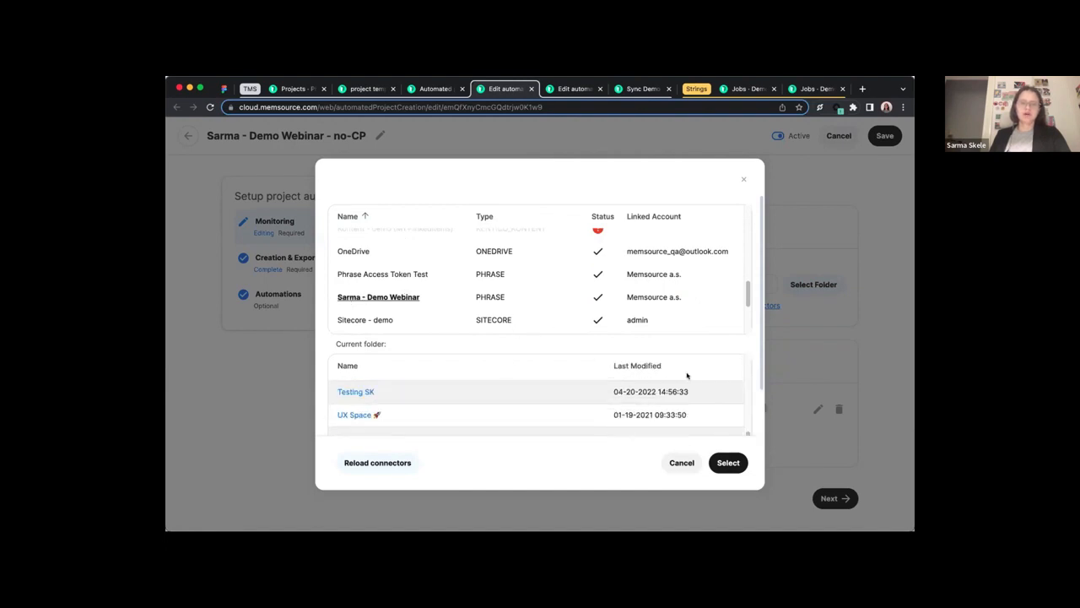
{"action": "scroll", "coordinate": [676, 365], "scroll_direction": "down", "scroll_amount": 1}
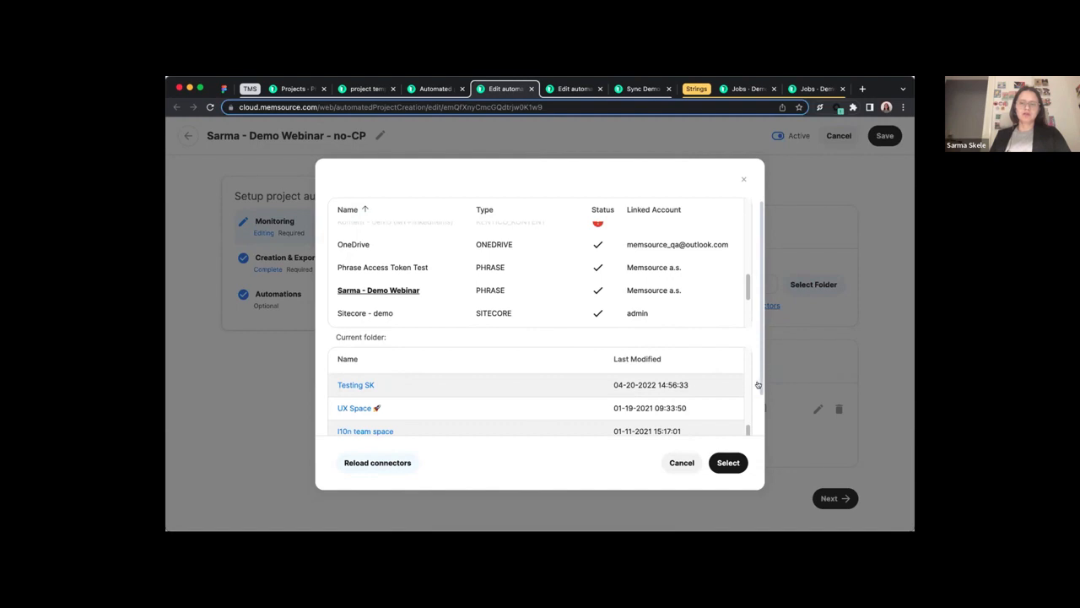
{"action": "scroll", "coordinate": [376, 359], "scroll_direction": "down", "scroll_amount": 3}
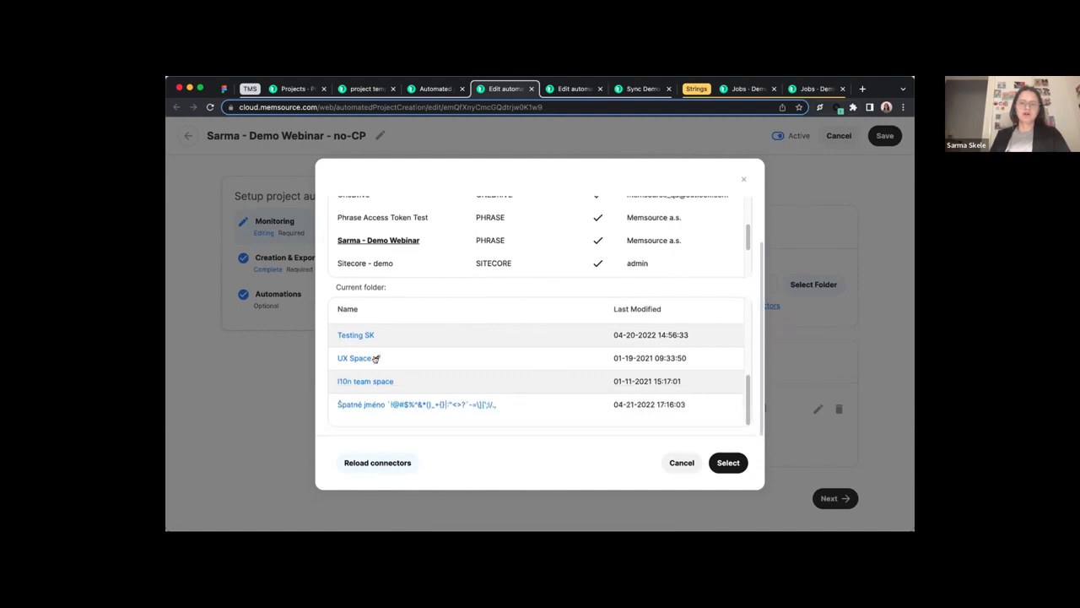
{"action": "scroll", "coordinate": [380, 362], "scroll_direction": "up", "scroll_amount": 5}
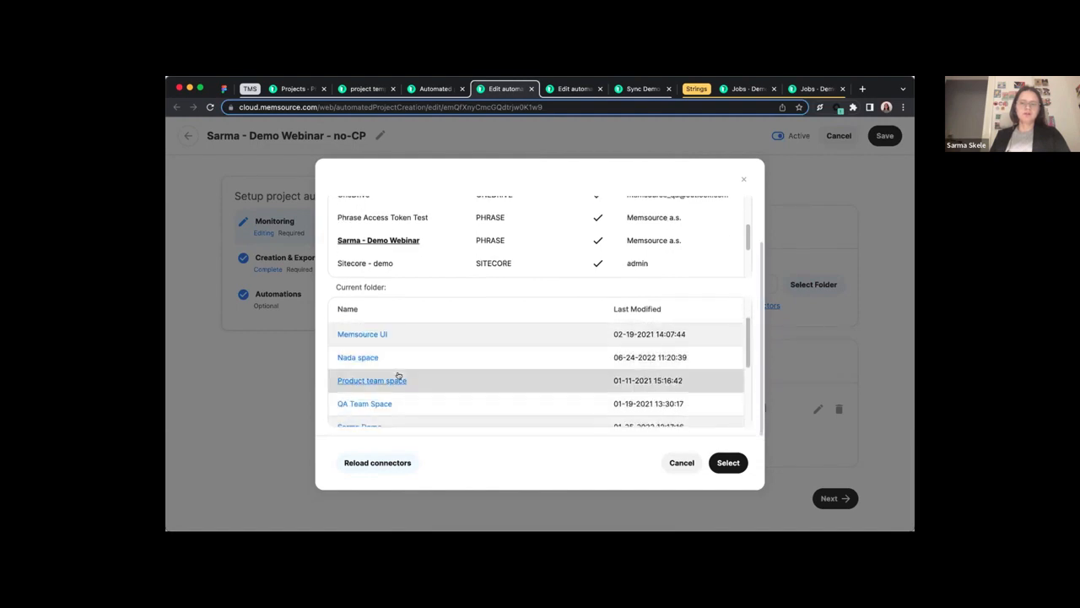
{"action": "scroll", "coordinate": [398, 388], "scroll_direction": "down", "scroll_amount": 3}
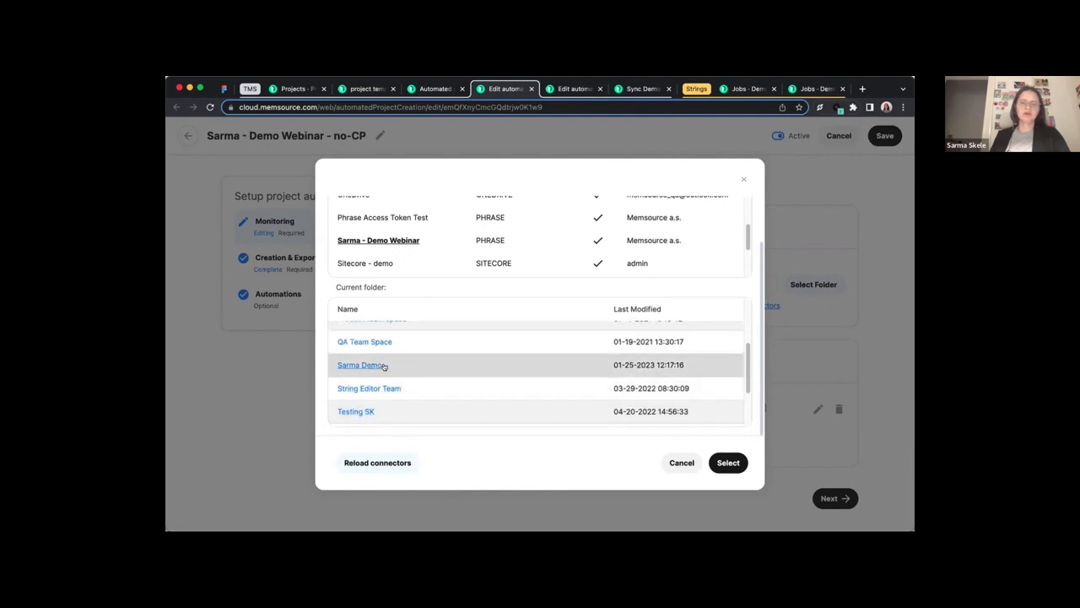
{"action": "scroll", "coordinate": [384, 373], "scroll_direction": "up", "scroll_amount": 3}
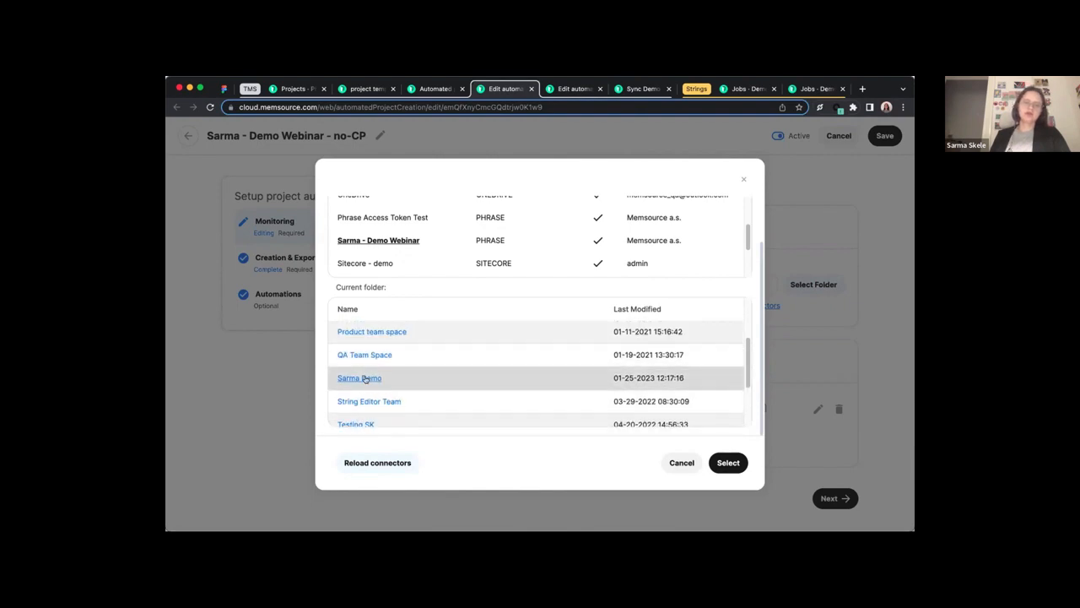
{"action": "scroll", "coordinate": [376, 378], "scroll_direction": "down", "scroll_amount": 1}
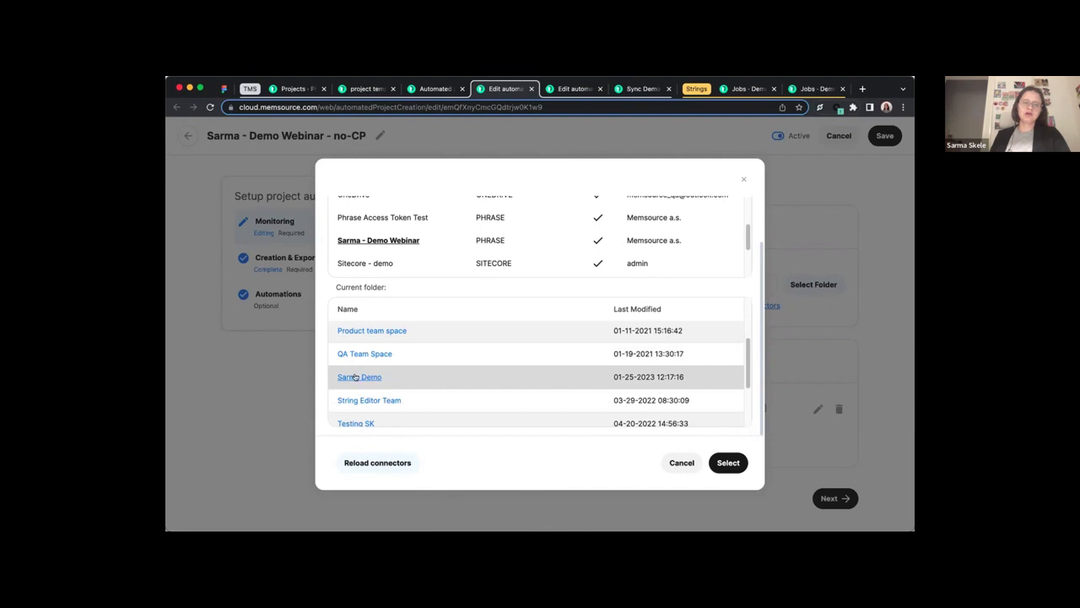
{"action": "left_click", "coordinate": [346, 377]}
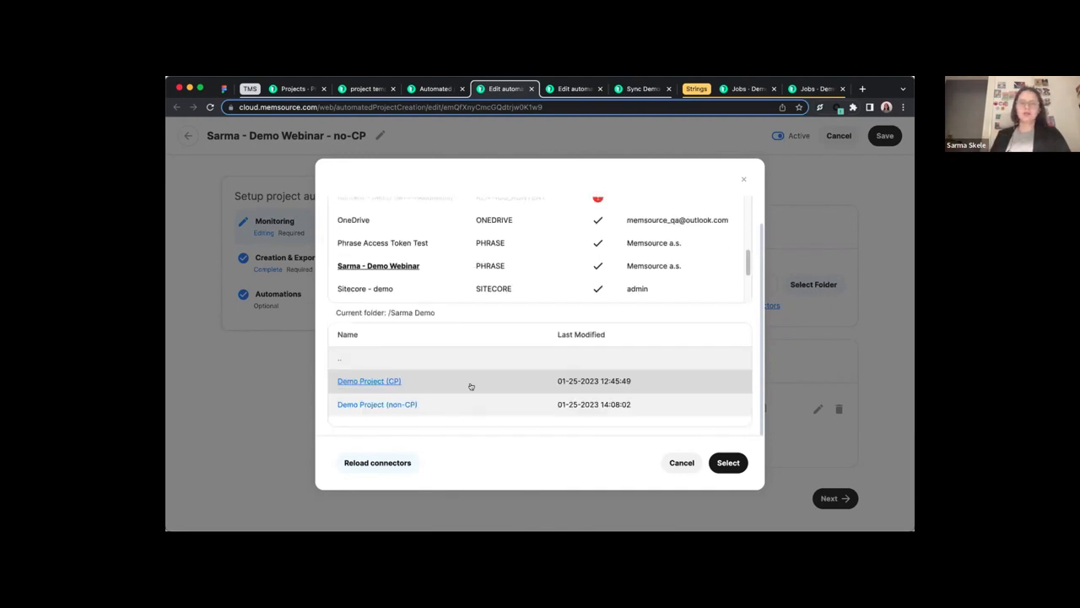
Browse into Demo Project (non-CP)/main/jobs and select that jobs folder as the monitored folder
{"action": "left_click", "coordinate": [375, 405]}
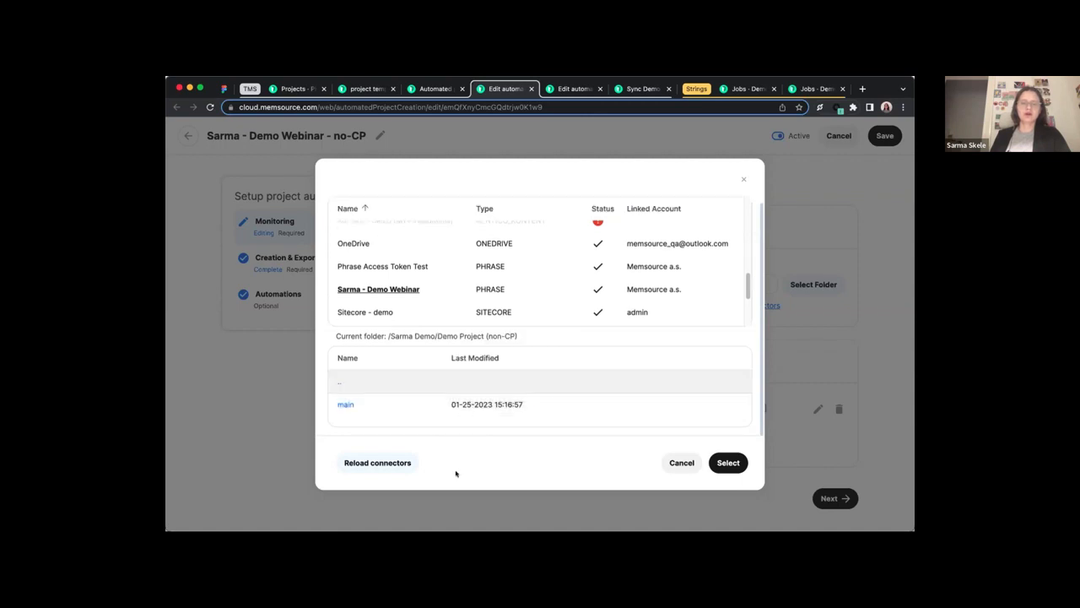
{"action": "left_click", "coordinate": [345, 406]}
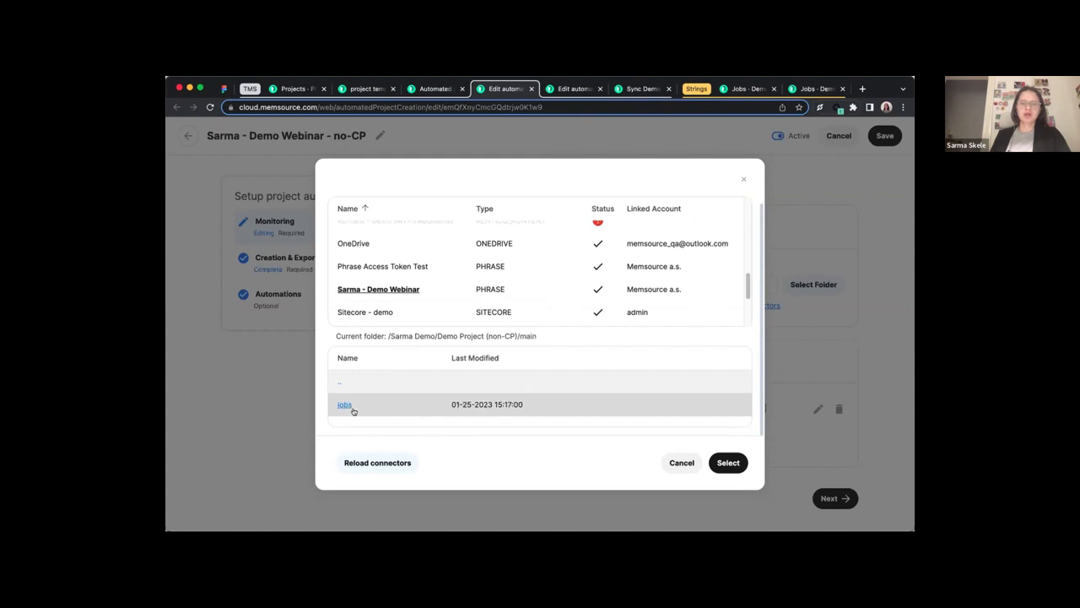
{"action": "left_click", "coordinate": [345, 406]}
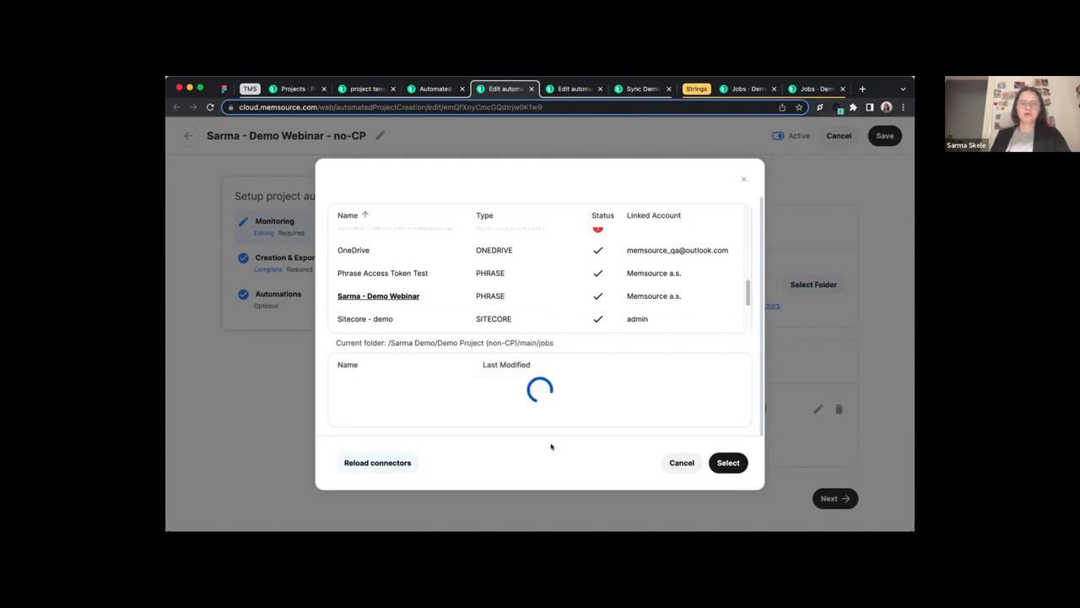
{"action": "left_click", "coordinate": [728, 463]}
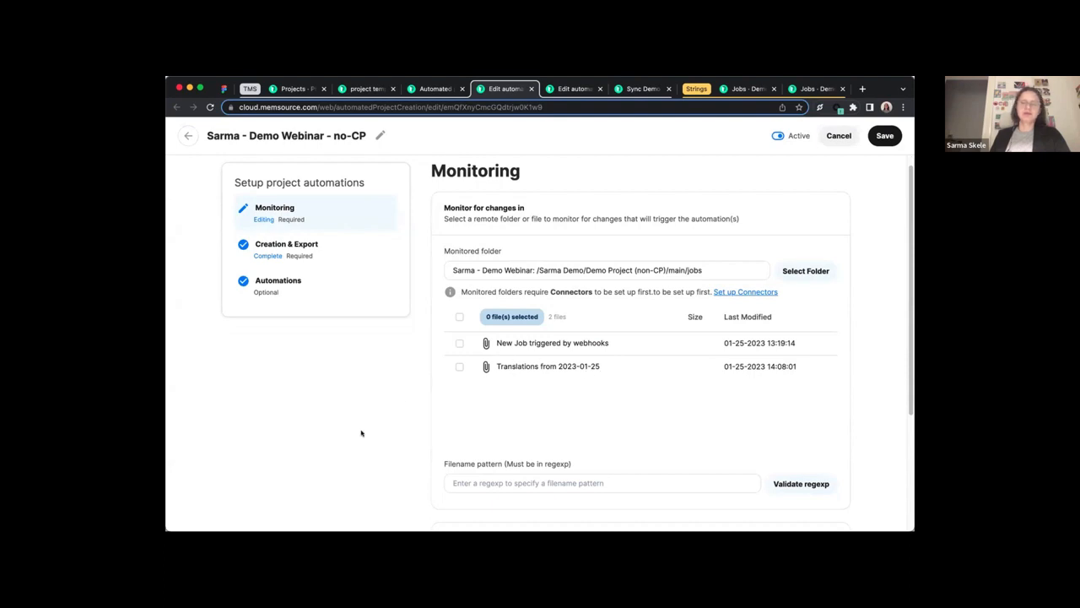
Review the monitored folder's job files, filename pattern option and webhook-based monitor recurrence
{"action": "scroll", "coordinate": [437, 417], "scroll_direction": "down", "scroll_amount": 1}
{"action": "scroll", "coordinate": [416, 414], "scroll_direction": "down", "scroll_amount": 5}
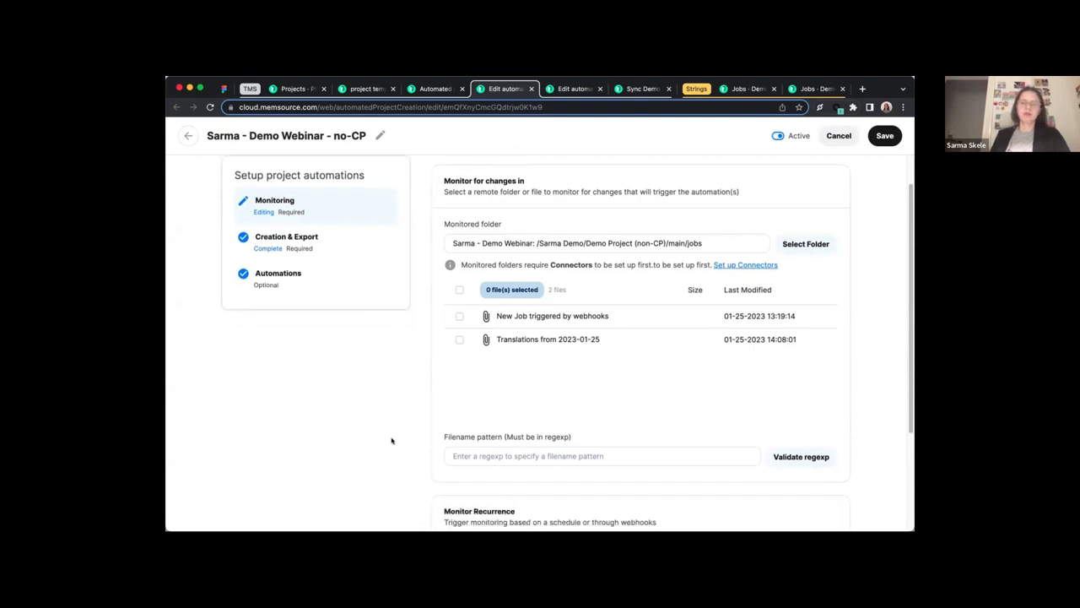
{"action": "scroll", "coordinate": [400, 383], "scroll_direction": "down", "scroll_amount": 5}
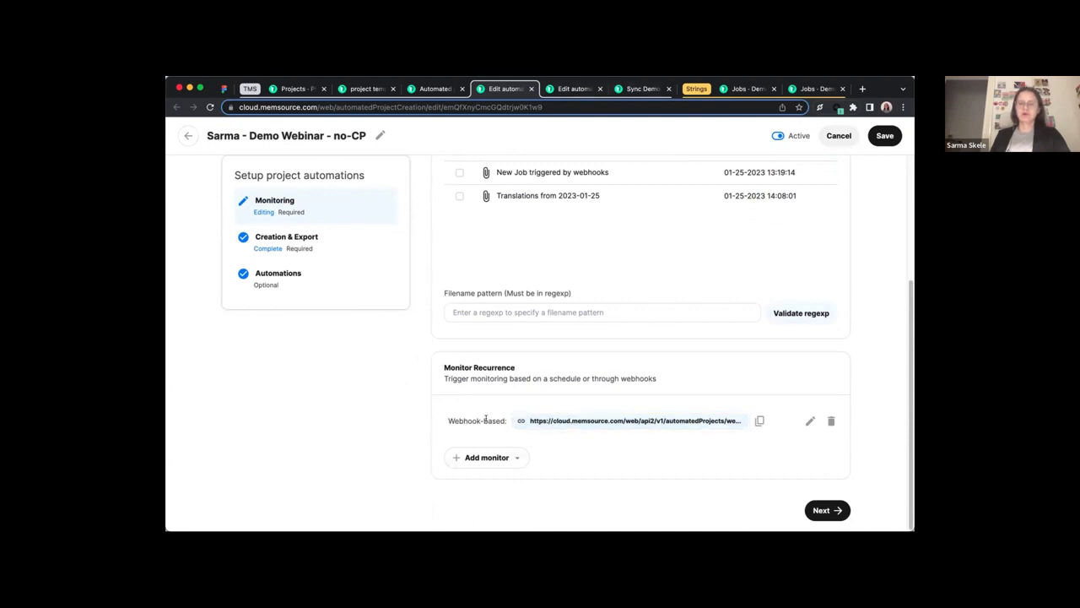
Switch to Phrase Strings and view the list of configured webhooks in its integrations
{"action": "left_click", "coordinate": [747, 89]}
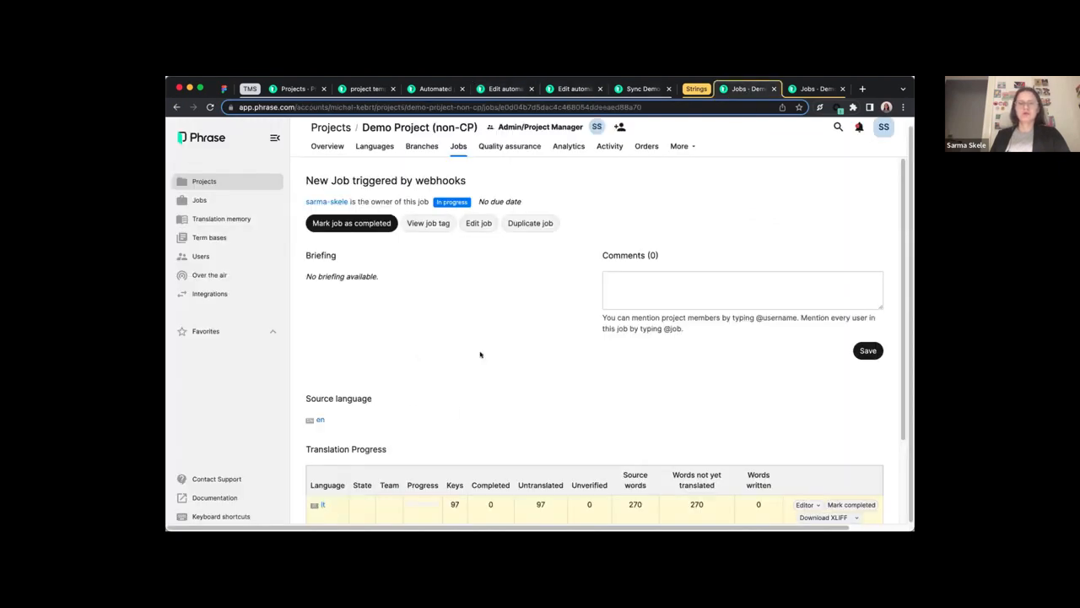
{"action": "left_click", "coordinate": [210, 293]}
{"action": "scroll", "coordinate": [506, 358], "scroll_direction": "down", "scroll_amount": 10}
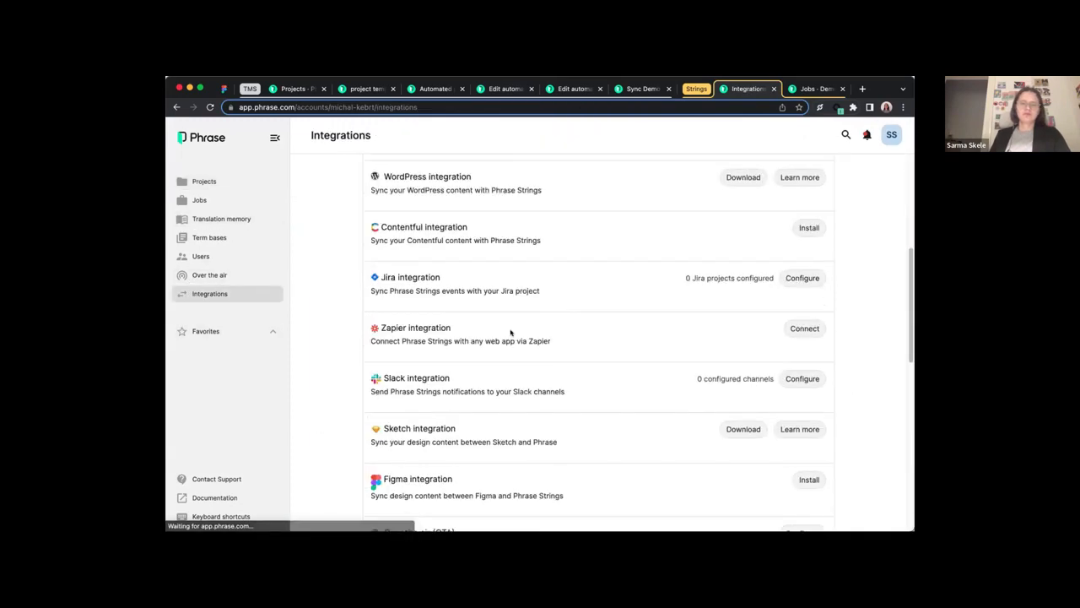
{"action": "scroll", "coordinate": [470, 382], "scroll_direction": "down", "scroll_amount": 3}
{"action": "left_click", "coordinate": [742, 181]}
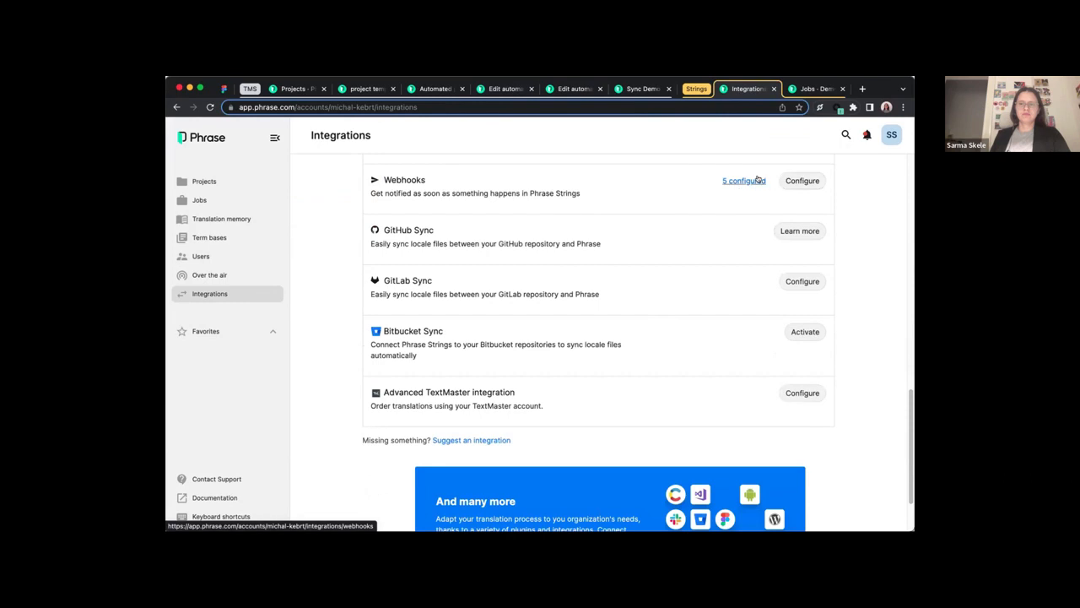
{"action": "scroll", "coordinate": [646, 378], "scroll_direction": "down", "scroll_amount": 3}
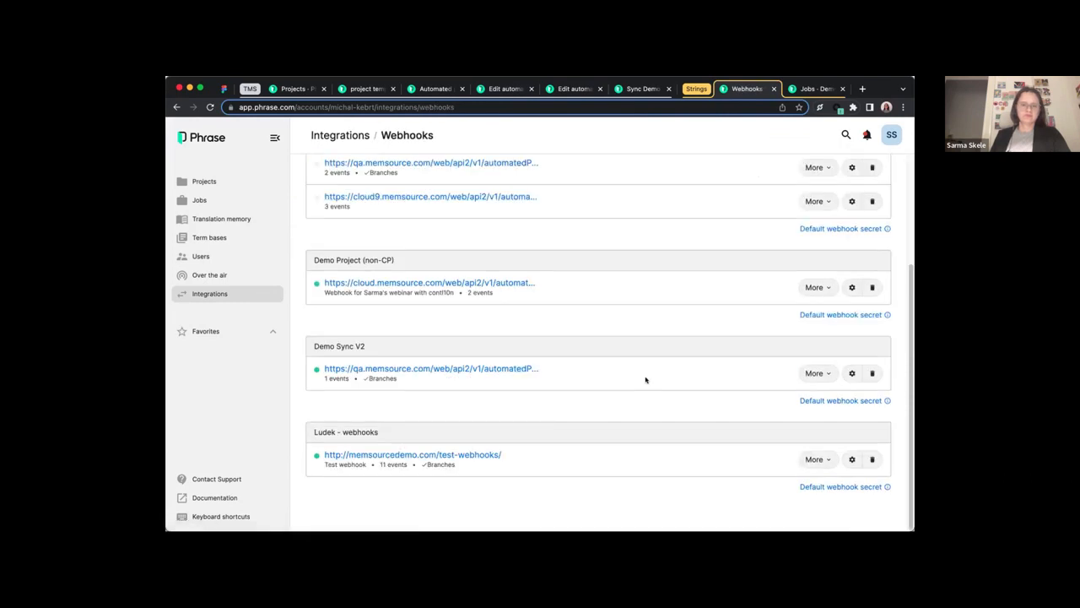
Examine the events that trigger the Demo Project (non-CP) webhook, and return to the webhooks overview
{"action": "left_click", "coordinate": [446, 283]}
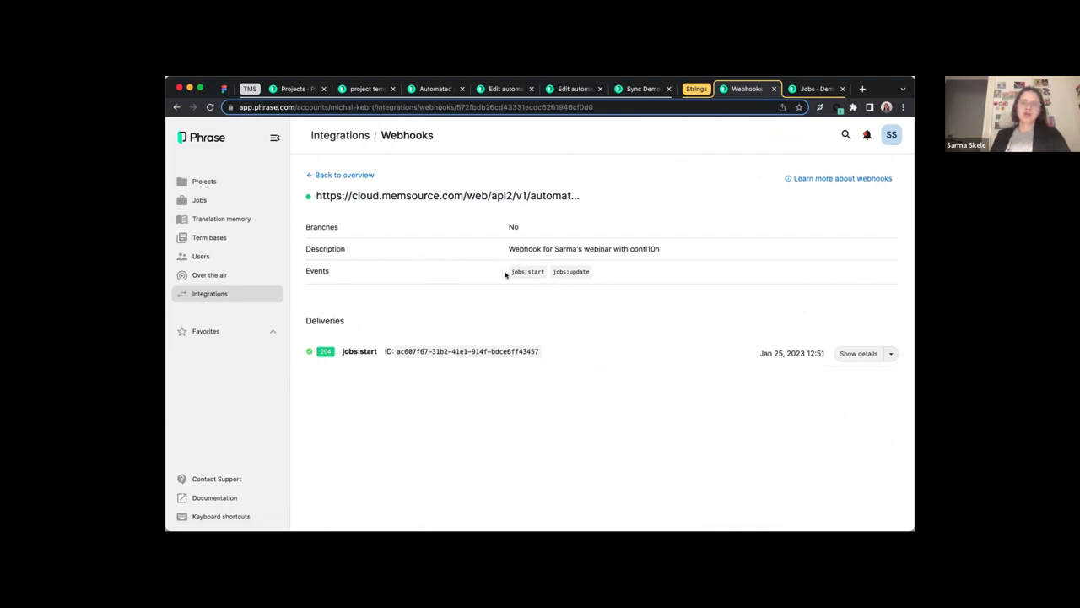
{"action": "left_click_drag", "start_coordinate": [509, 271], "coordinate": [542, 272]}
{"action": "left_click", "coordinate": [563, 267]}
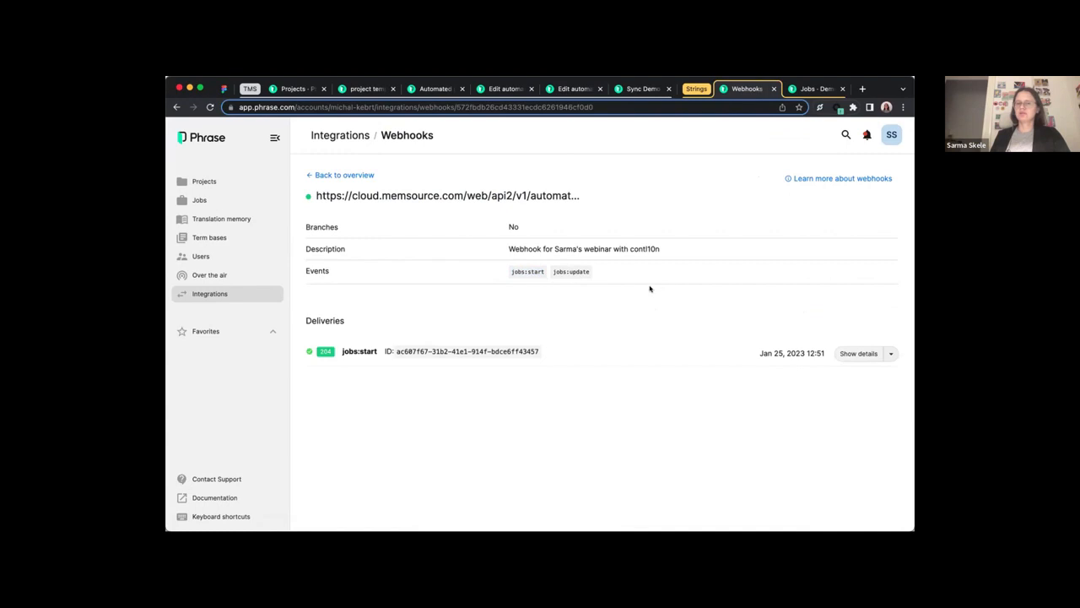
{"action": "left_click", "coordinate": [331, 177]}
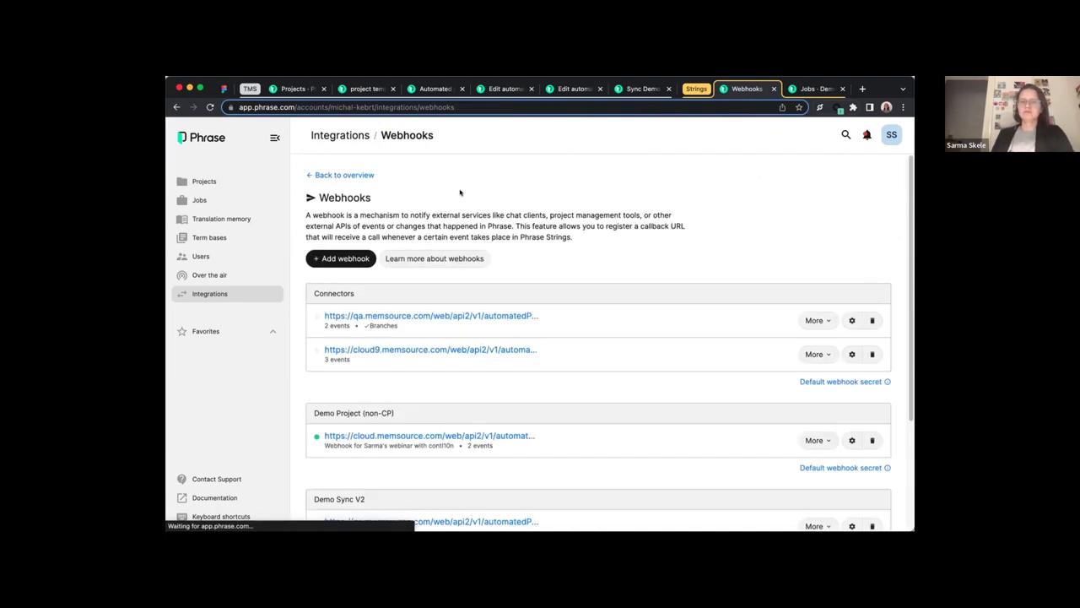